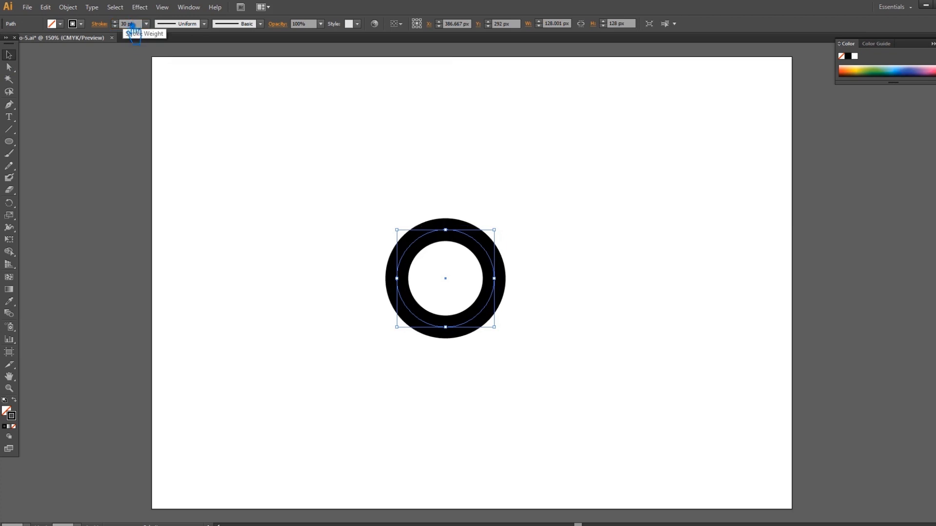
Create two larger copies of the ring around the same centre, about 216 px and 303 px wide.
left_click(603, 284)
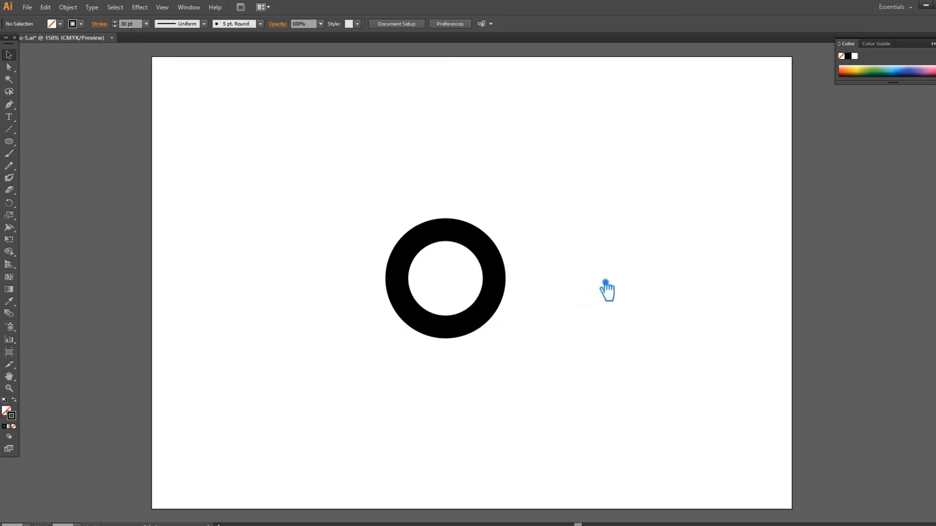
left_click(505, 279)
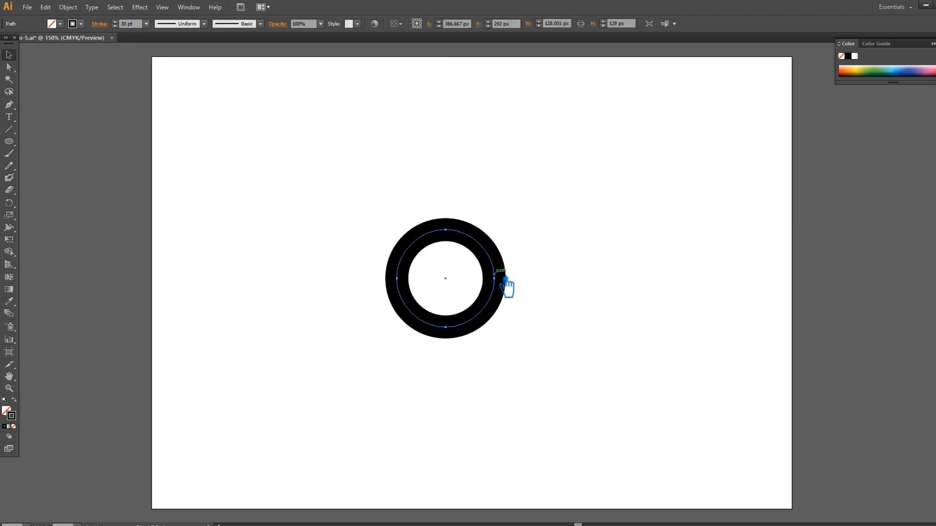
left_click_drag(504, 234, 538, 196)
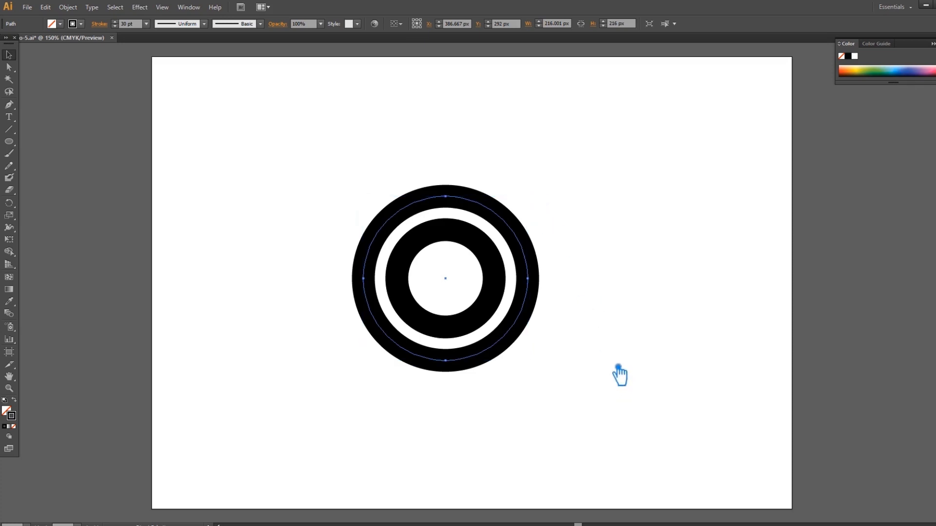
mouse_move(537, 202)
left_mouse_down()
mouse_move(585, 152)
mouse_move(574, 170)
left_mouse_up()
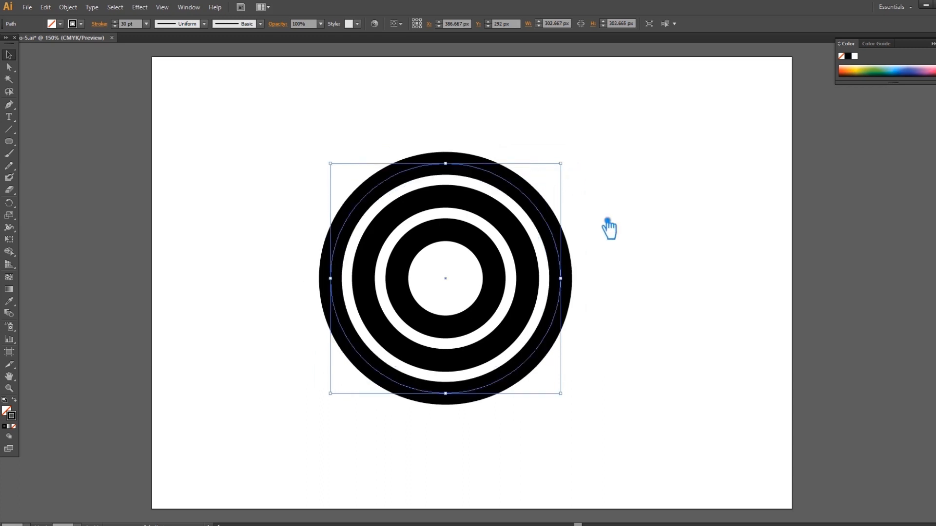
left_click(618, 329)
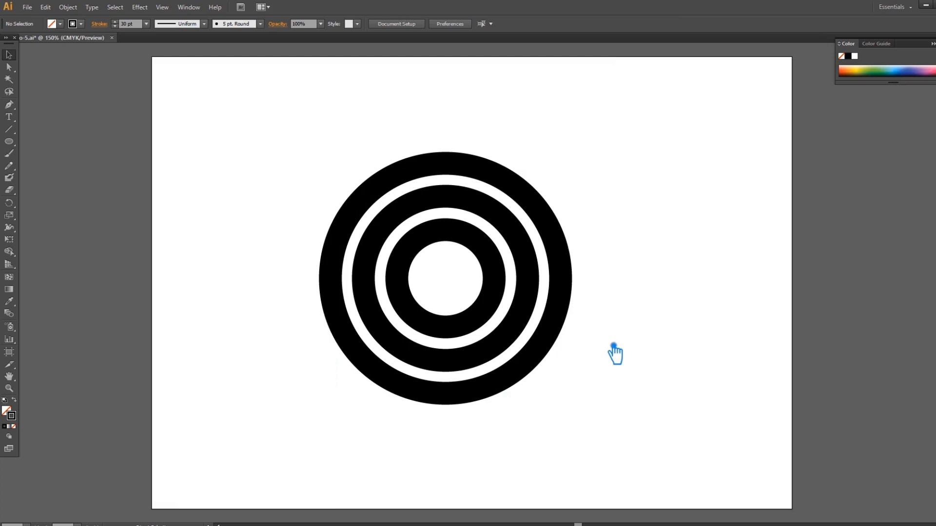
Enlarge the outermost ring slightly from its centre to about 306 px wide, evening out the gap to the middle ring.
key("ctrl+plus")
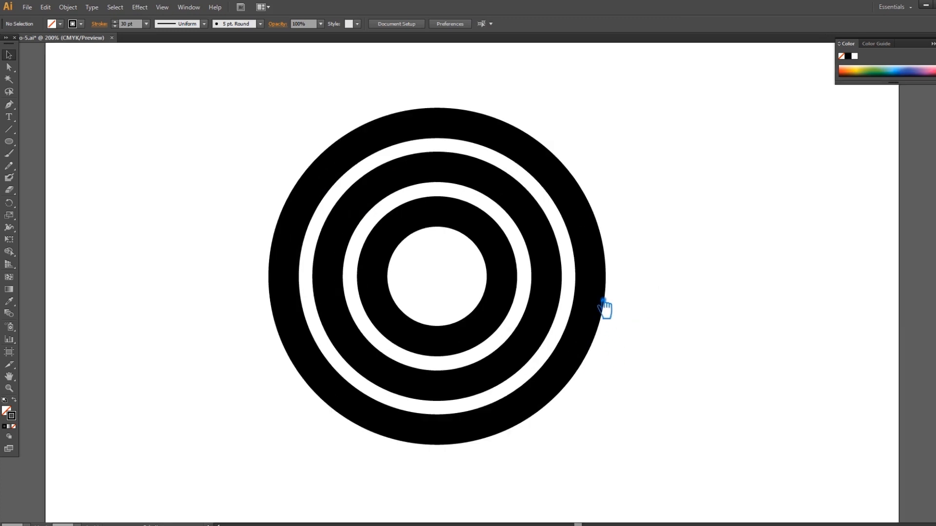
key("ctrl+plus")
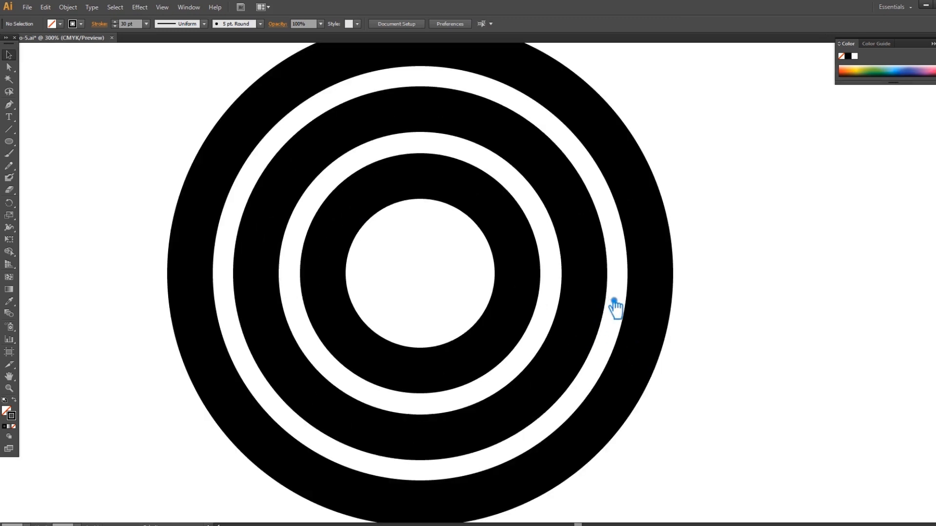
left_click(629, 393)
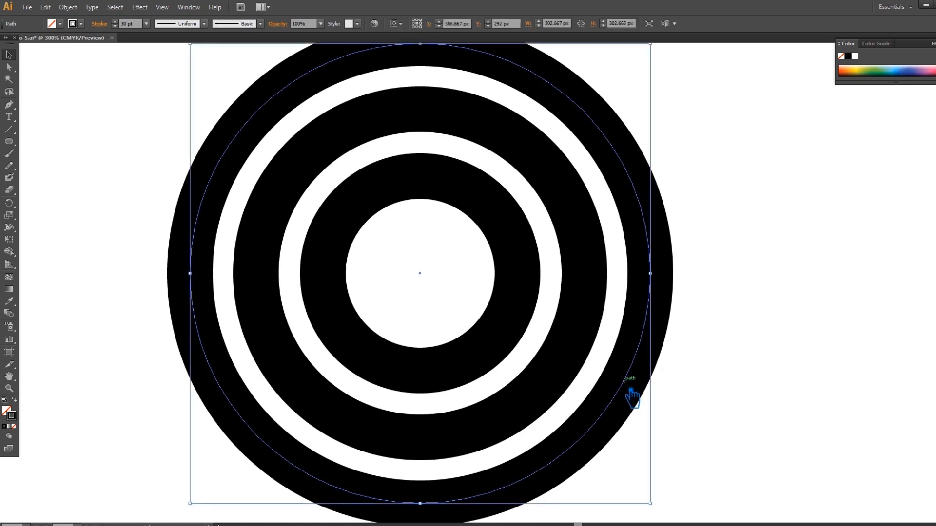
left_click_drag(658, 509, 667, 511)
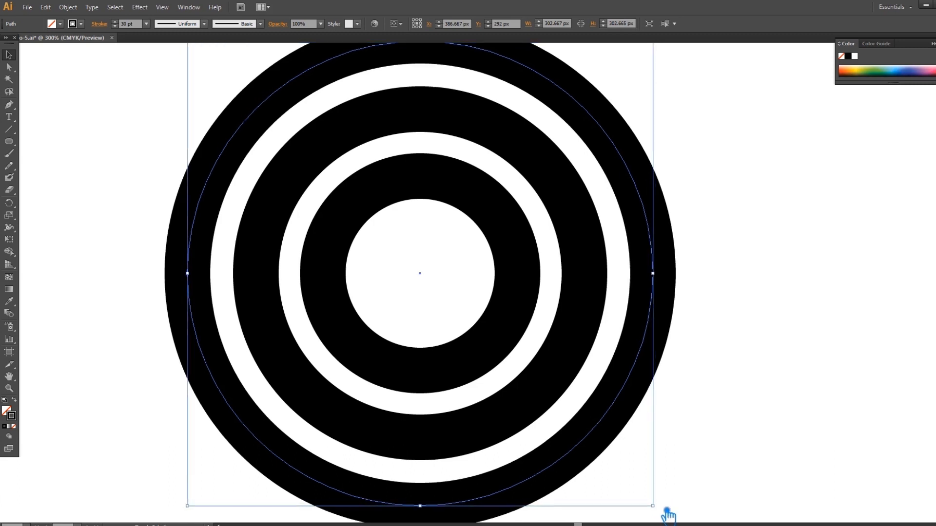
left_click(728, 425)
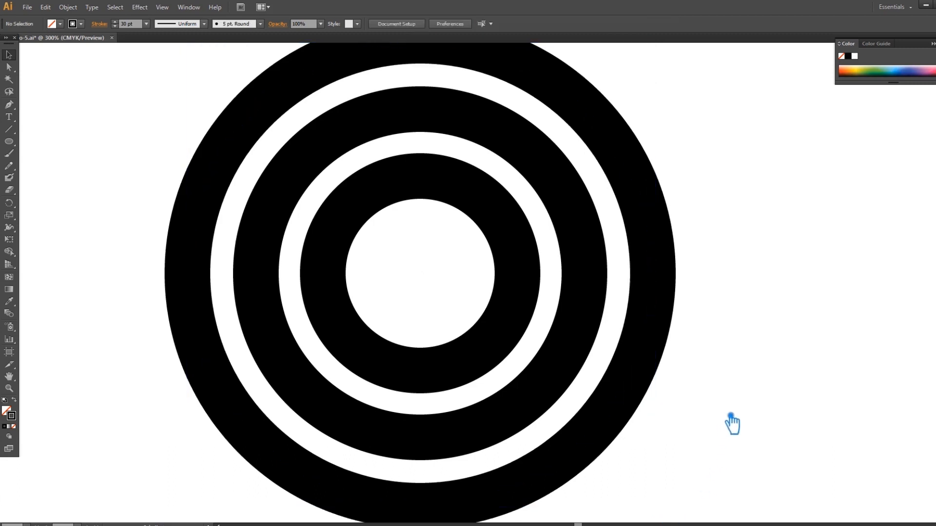
Shrink the innermost ring from its centre to about 127 px wide.
left_click(518, 272)
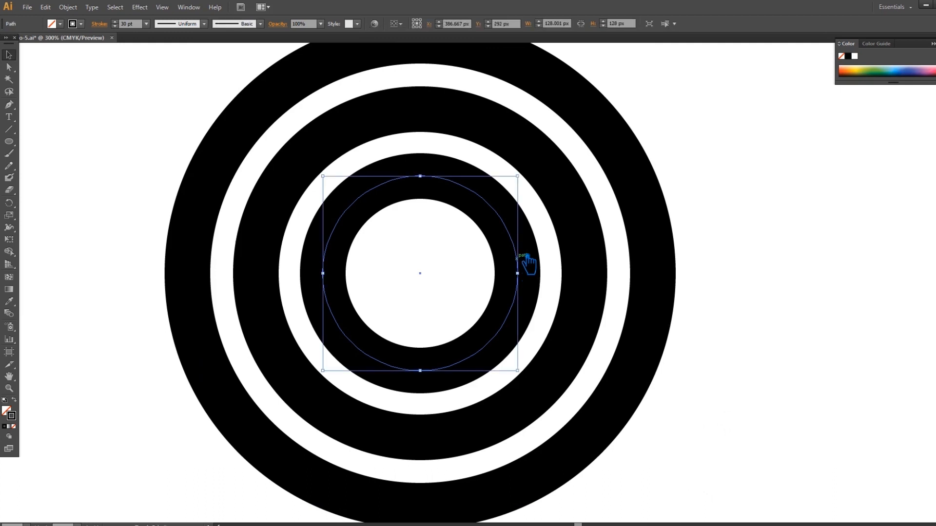
left_click_drag(527, 182, 530, 185)
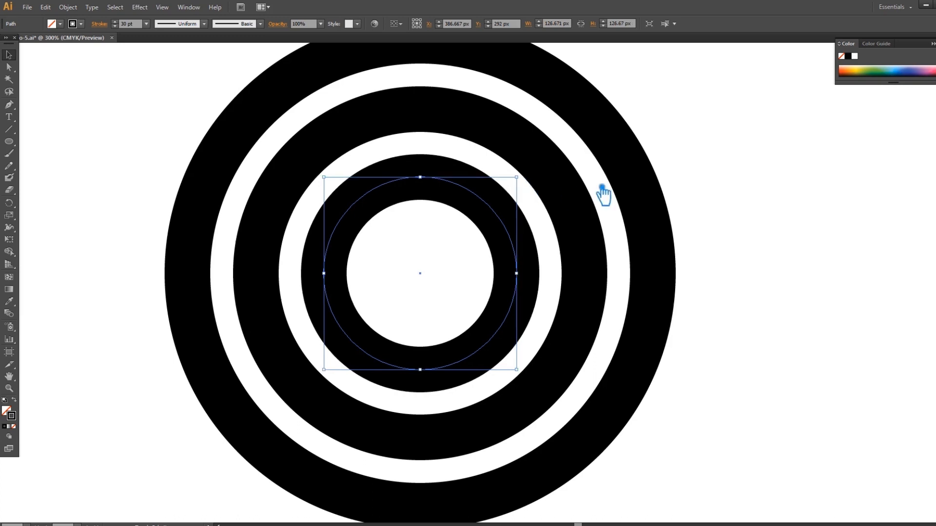
left_click(702, 204)
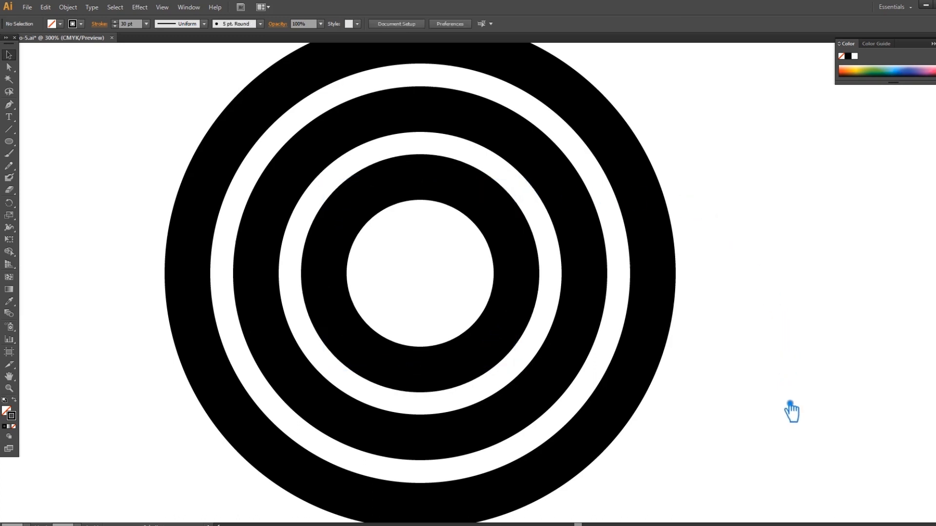
Expand the strokes of all three concentric rings into filled shapes.
key("ctrl+minus")
key("ctrl+minus")
left_click_drag(790, 412, 715, 431)
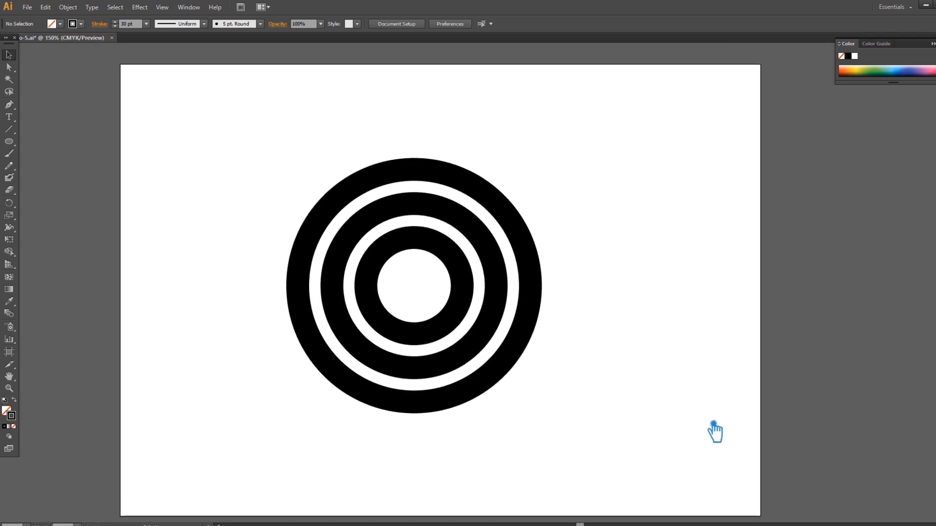
left_click_drag(625, 452, 184, 125)
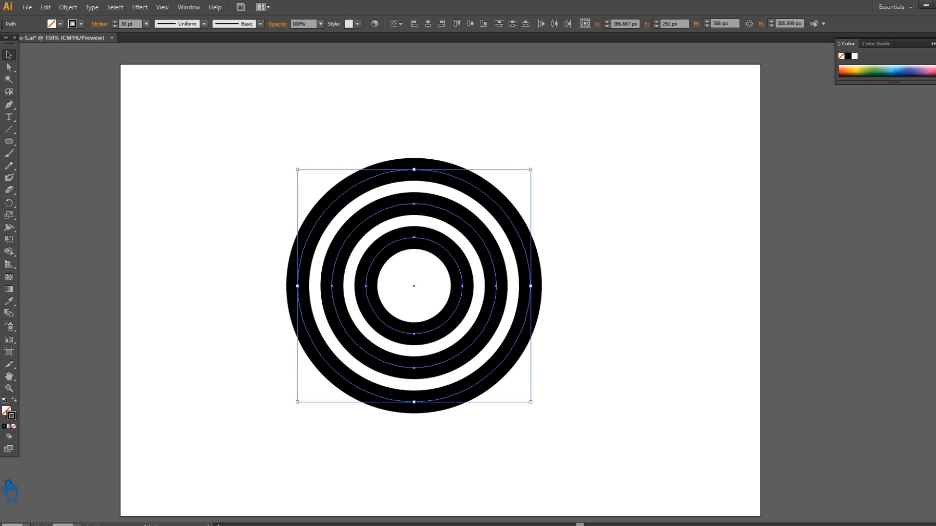
left_click(74, 8)
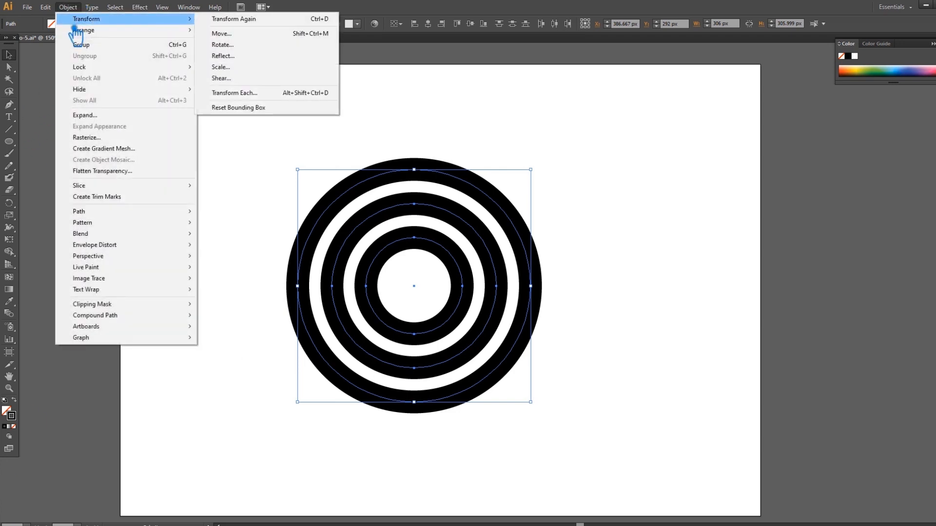
left_click(104, 118)
left_click(463, 324)
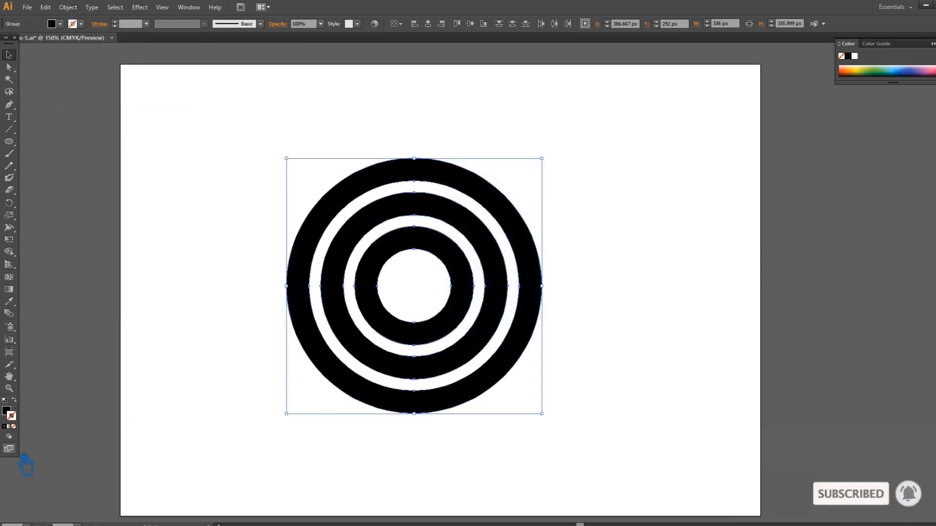
Show the rulers and place one vertical and one horizontal guide through the centre of the rings.
key("ctrl+shift+b")
key("ctrl+r")
key("ctrl+shift+b")
left_click_drag(4, 480, 419, 219)
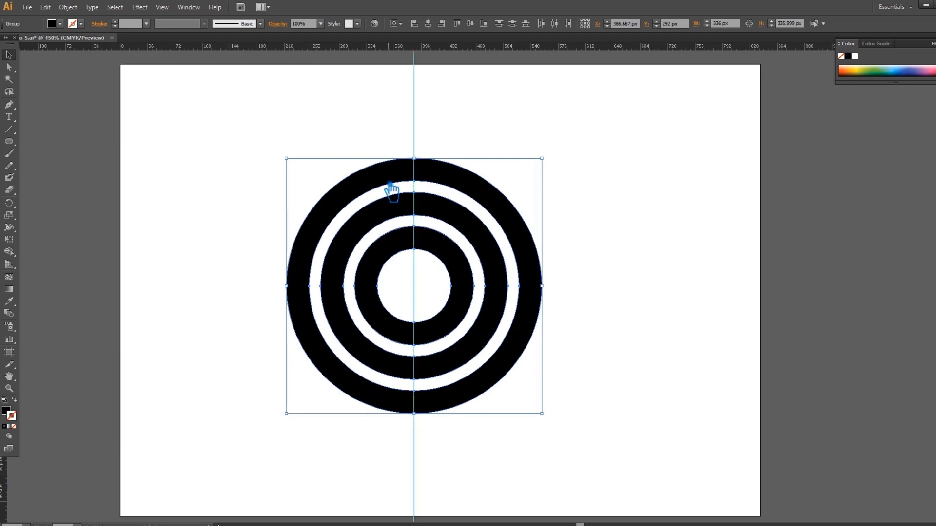
left_click_drag(335, 47, 312, 299)
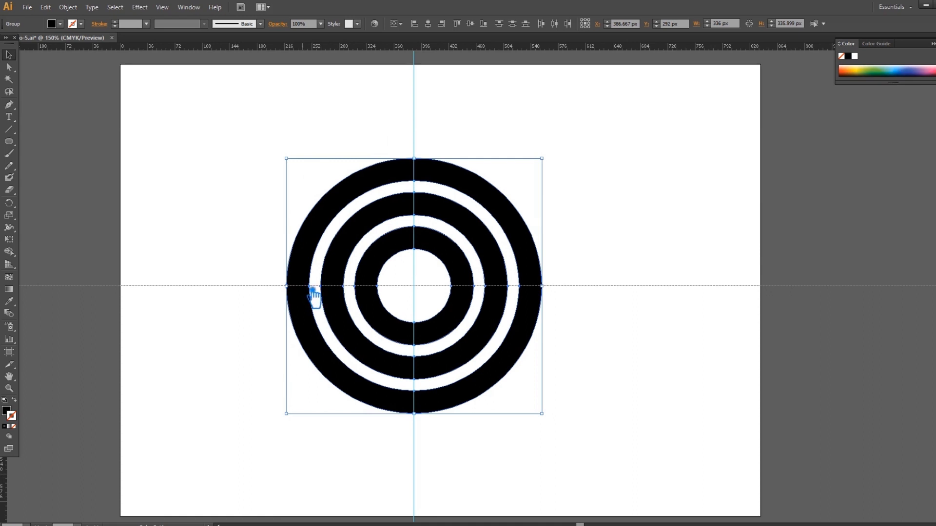
left_click_drag(317, 292, 315, 295)
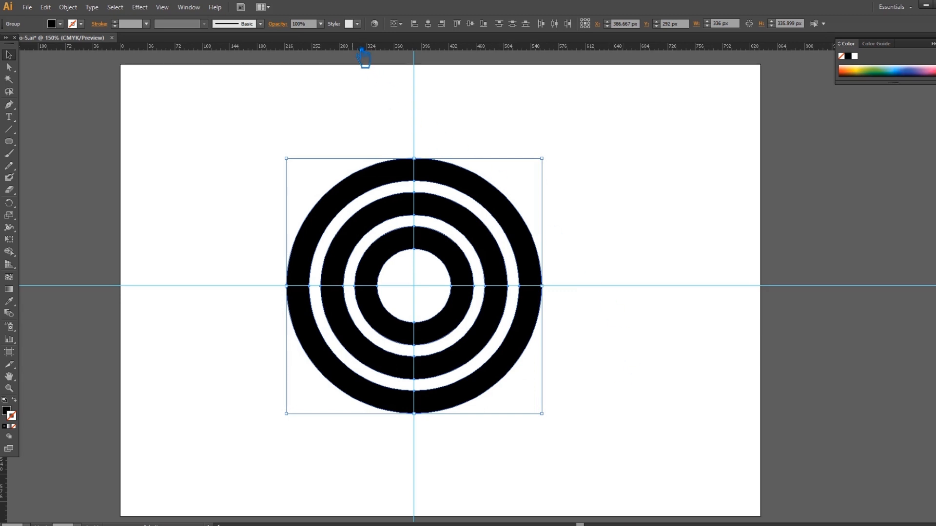
Place guides along the top, left, right and bottom edges of the outermost ring, and save the document.
left_click_drag(367, 58, 376, 159)
left_click_drag(107, 458, 297, 291)
key("ctrl+z")
left_click_drag(40, 463, 295, 292)
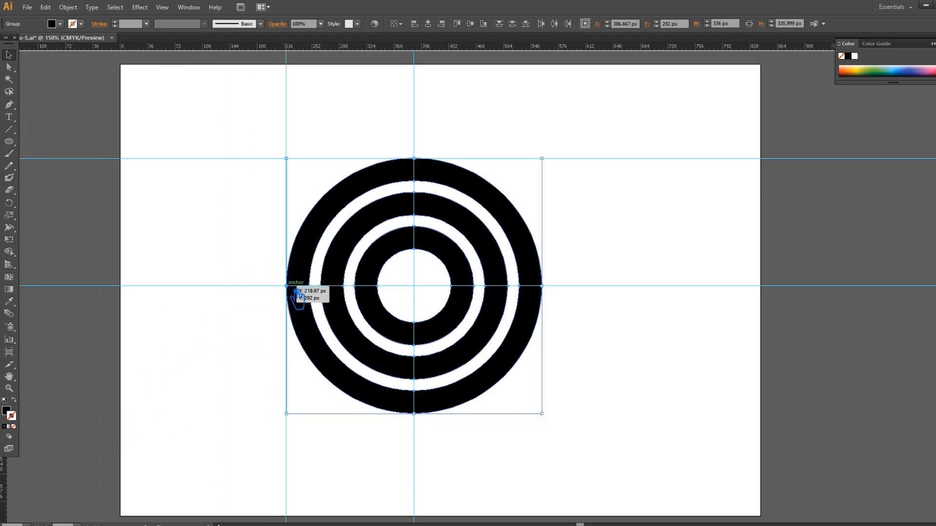
left_click_drag(13, 481, 554, 293)
left_click_drag(405, 59, 420, 418)
left_click(217, 234)
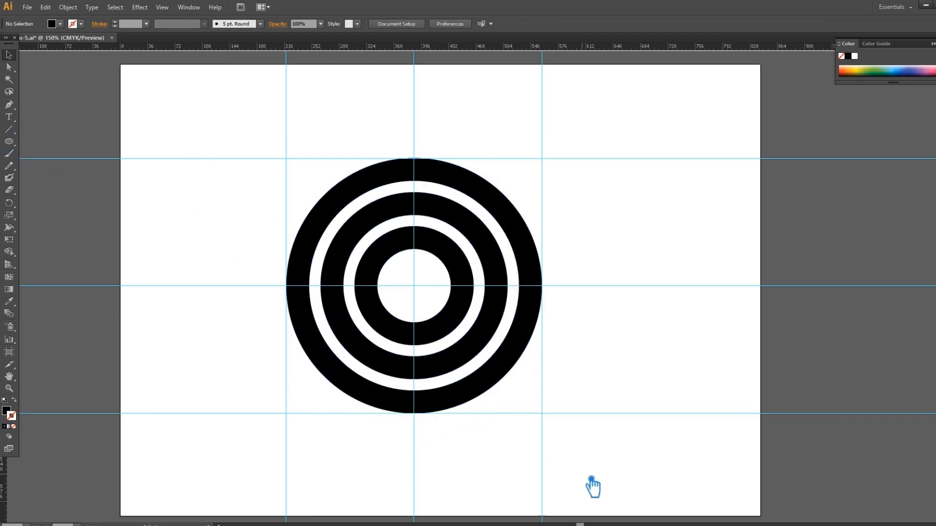
key("ctrl+s")
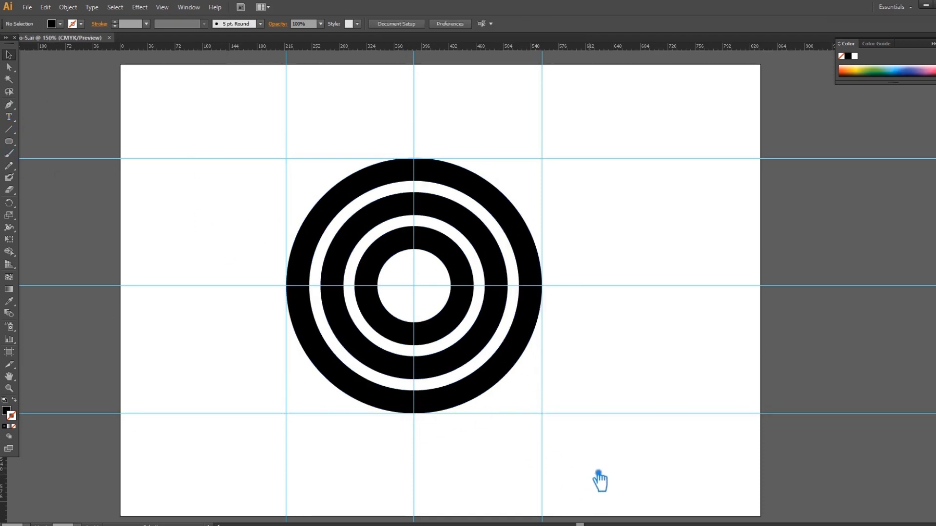
Draw a diagonal path with no fill or stroke from the lower-right to the upper-left guide intersection using the Pen tool.
left_click(17, 107)
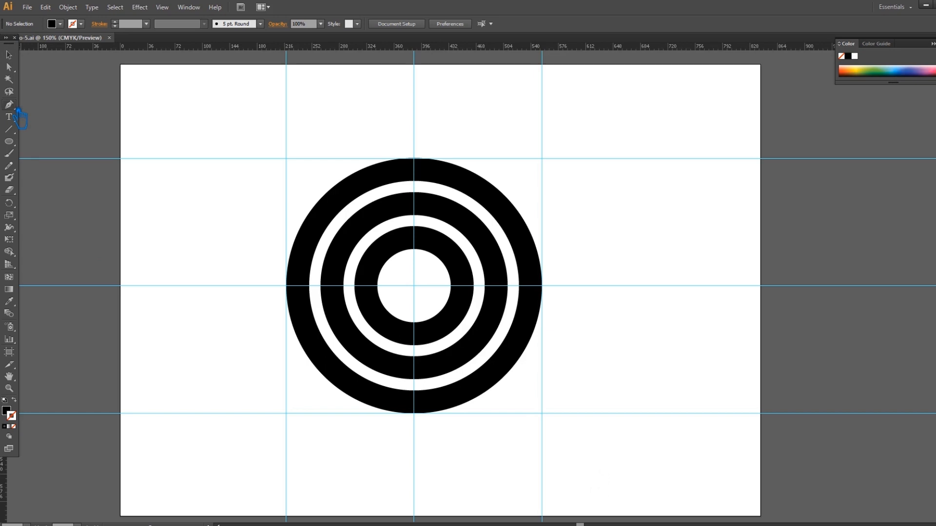
left_click(14, 427)
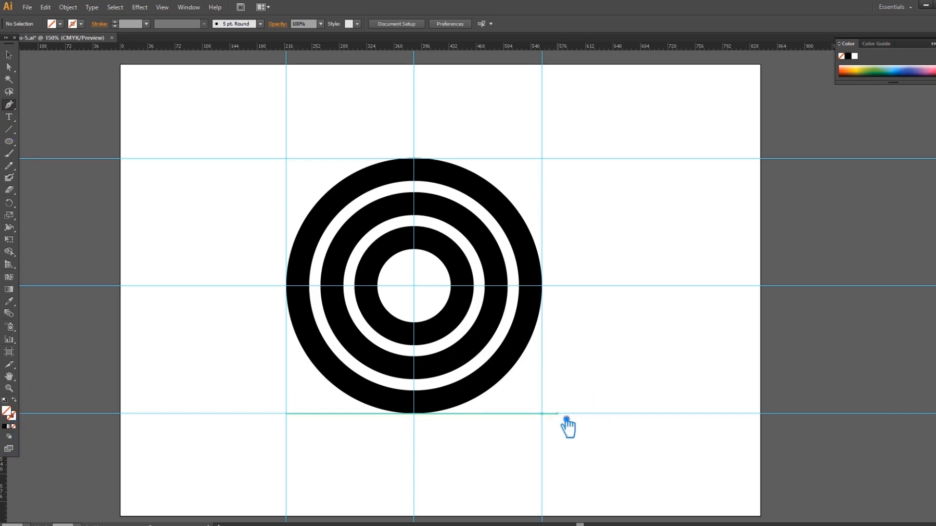
left_click(551, 418)
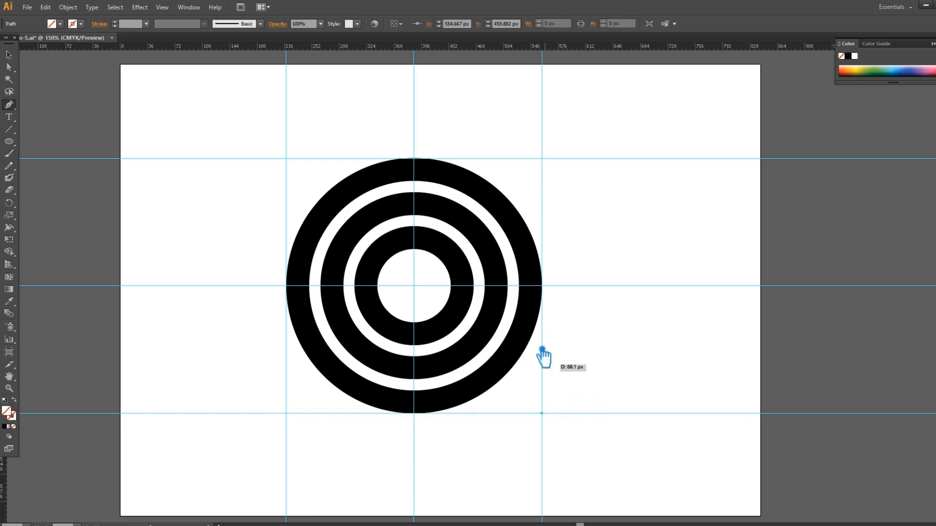
left_click(295, 165)
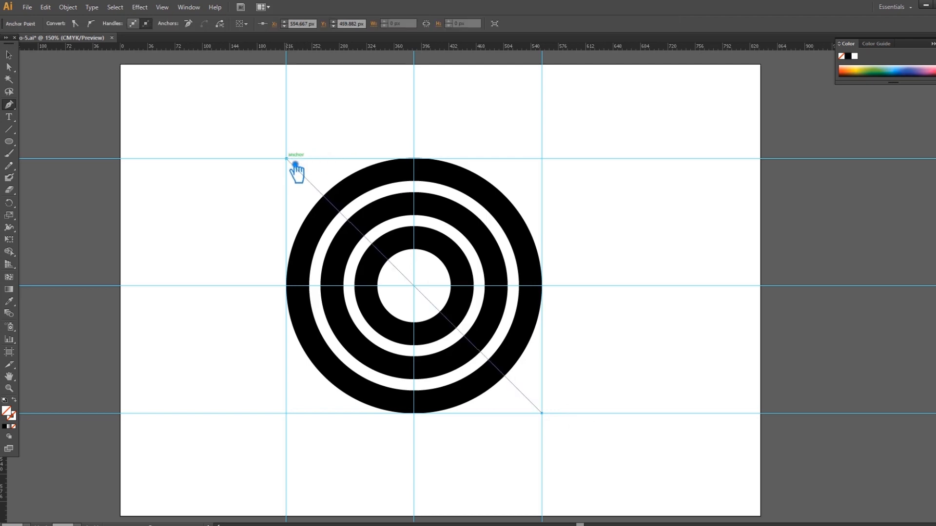
left_click(9, 54)
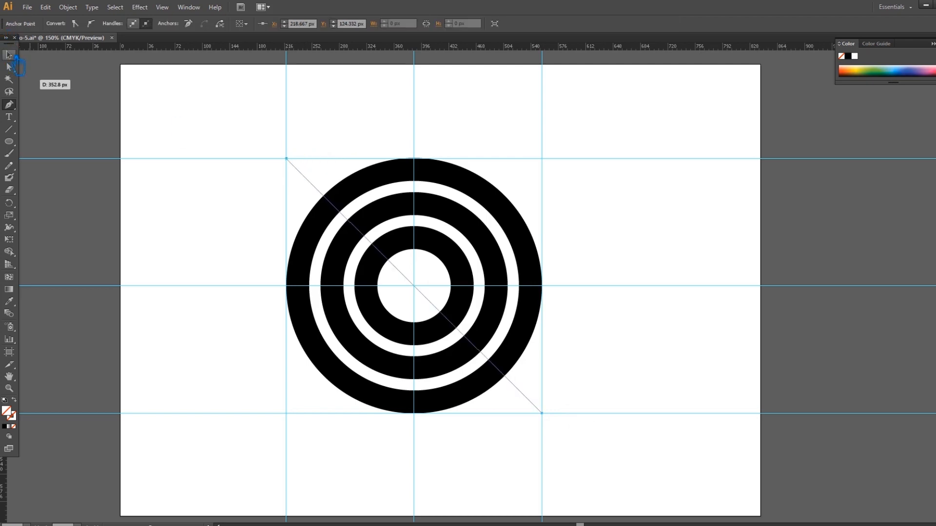
Paste a copy of the diagonal path in front and reflect it to form the opposite diagonal across the rings.
left_click(316, 173)
left_click(317, 187)
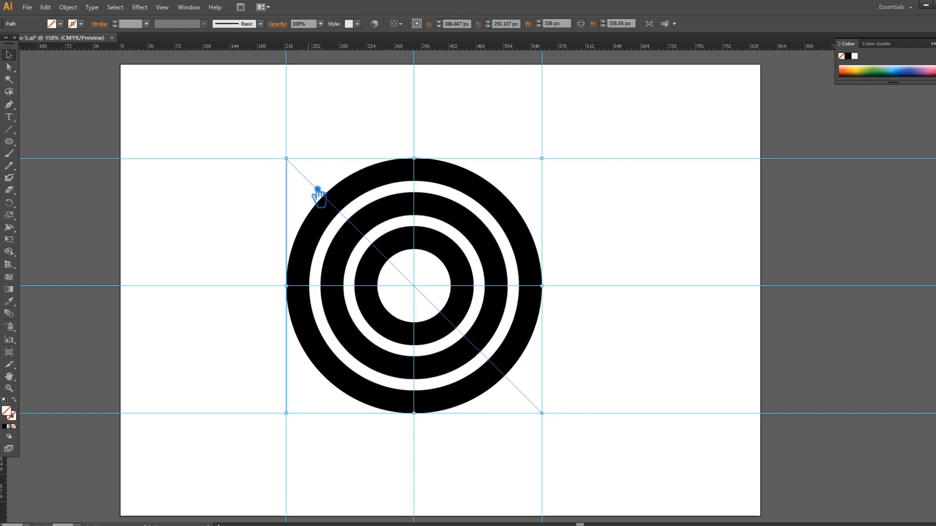
right_click(312, 184)
mouse_move(385, 315)
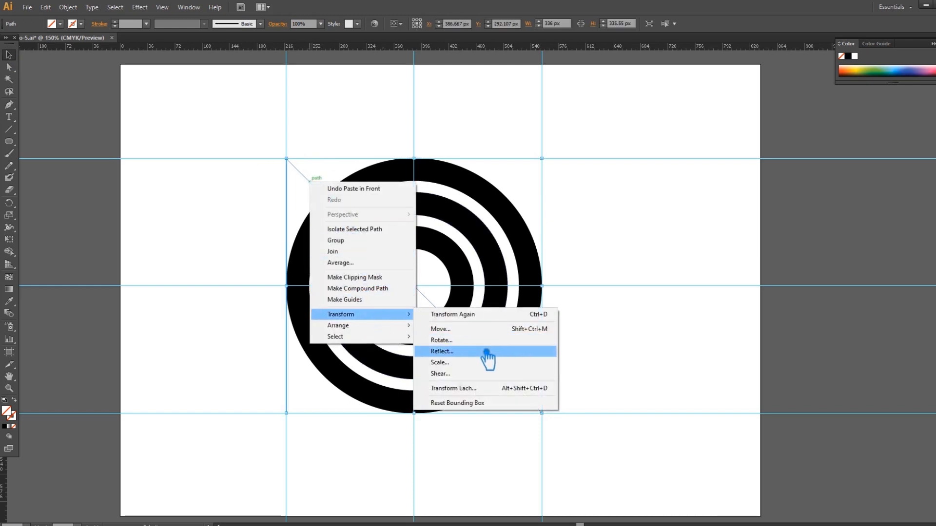
left_click(485, 352)
left_click(800, 297)
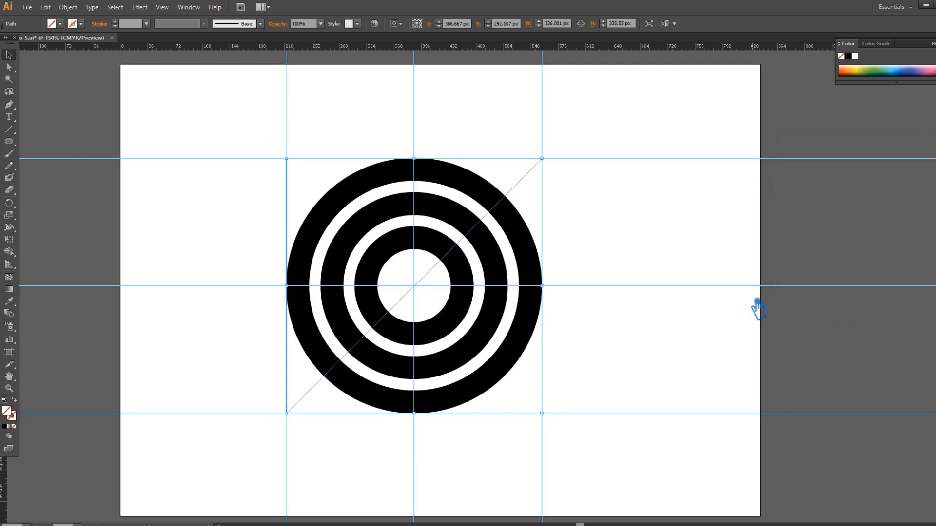
left_click(644, 393)
key("ctrl+a")
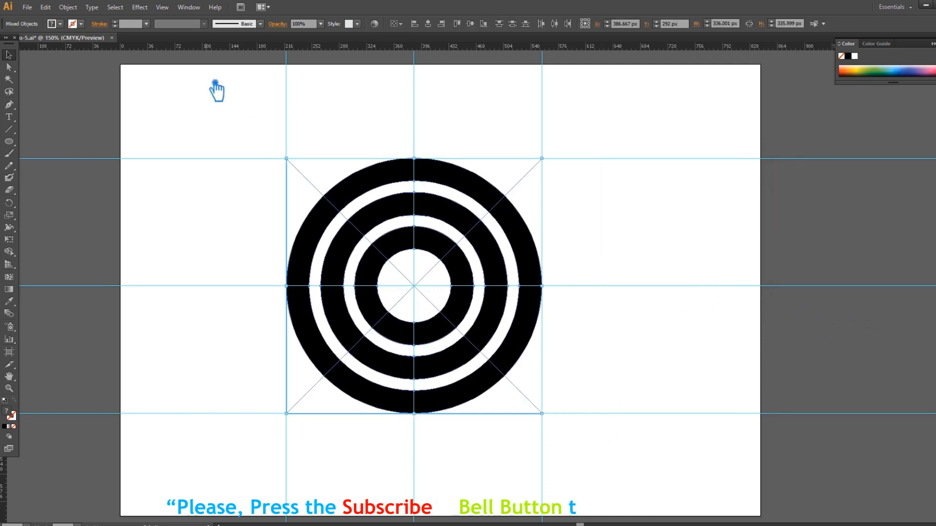
left_click(556, 278)
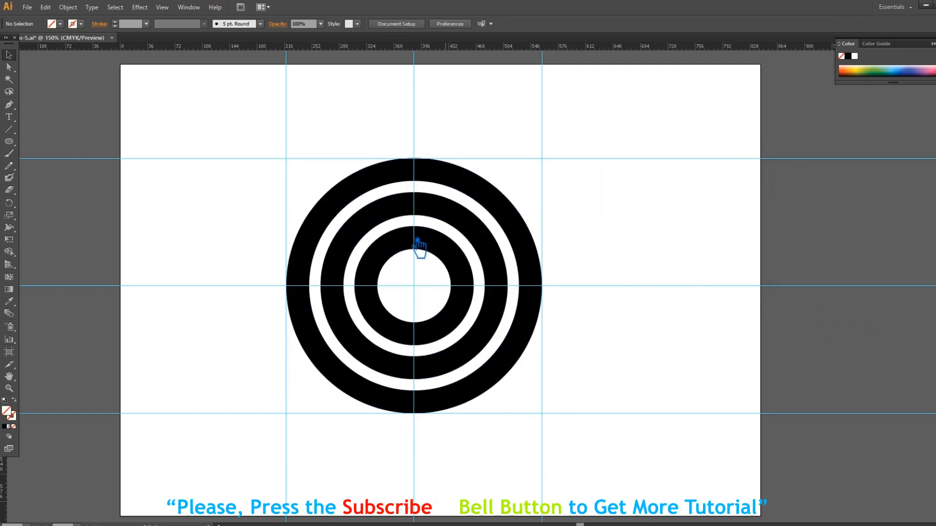
Draw a horizontal straight path about 481 px long along the centre guide, extending past both sides of the rings.
left_click(9, 105)
left_click(586, 286)
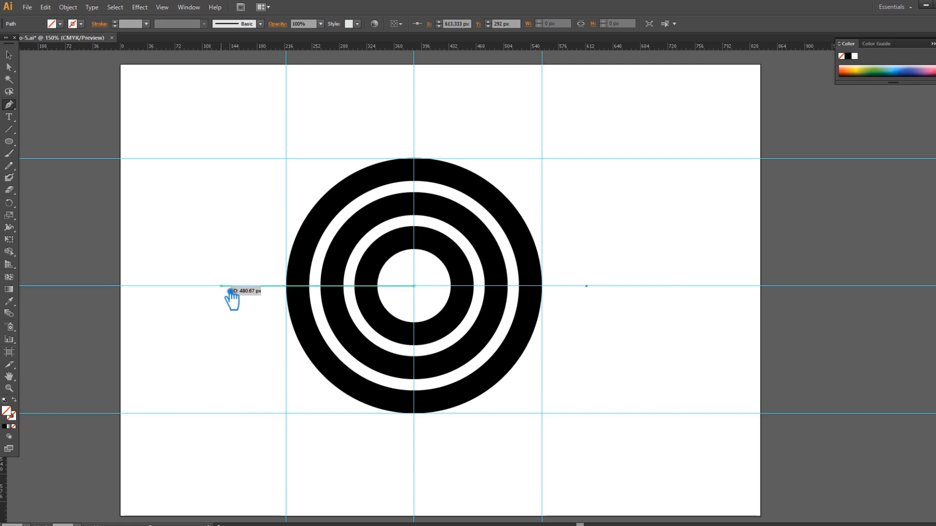
left_click(221, 286)
left_click(9, 54)
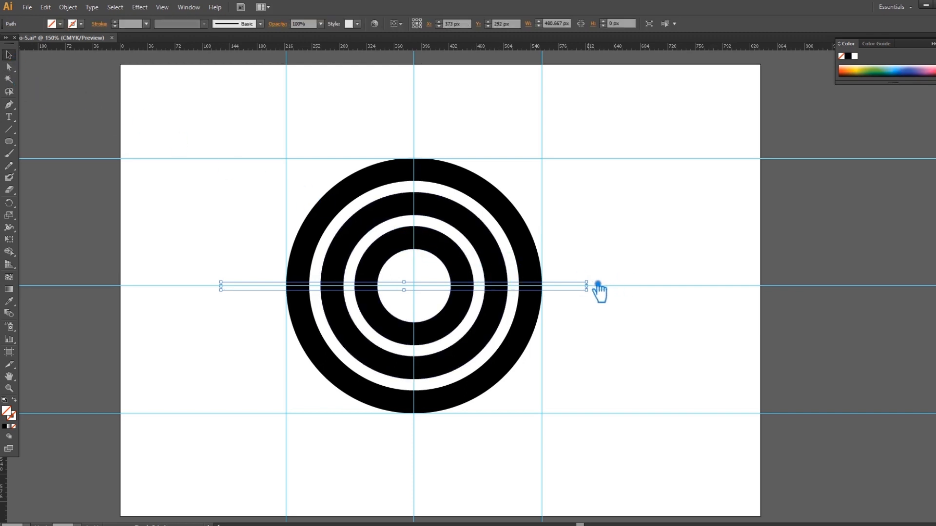
Rotate a copy of the horizontal path 90° to vertical and nudge it onto the vertical centre guide.
left_click_drag(598, 283, 392, 148)
key("Right")
key("Right")
key("Right")
key("Right")
key("Right")
key("Right")
key("Right")
key("Right")
key("Right")
key("Right")
key("Right")
key("Right")
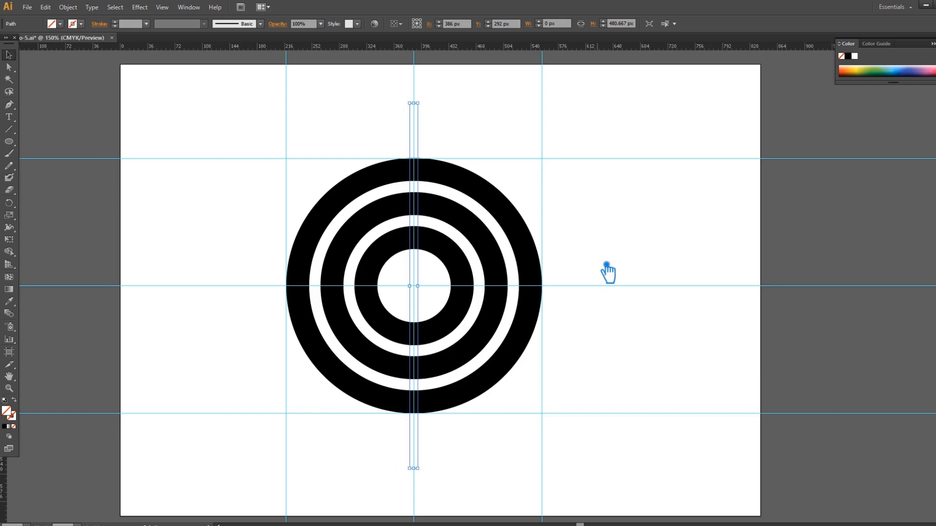
left_click(648, 370)
Split all the rings along the crossing paths with Pathfinder Divide and ungroup the resulting pieces.
left_click_drag(624, 465, 200, 101)
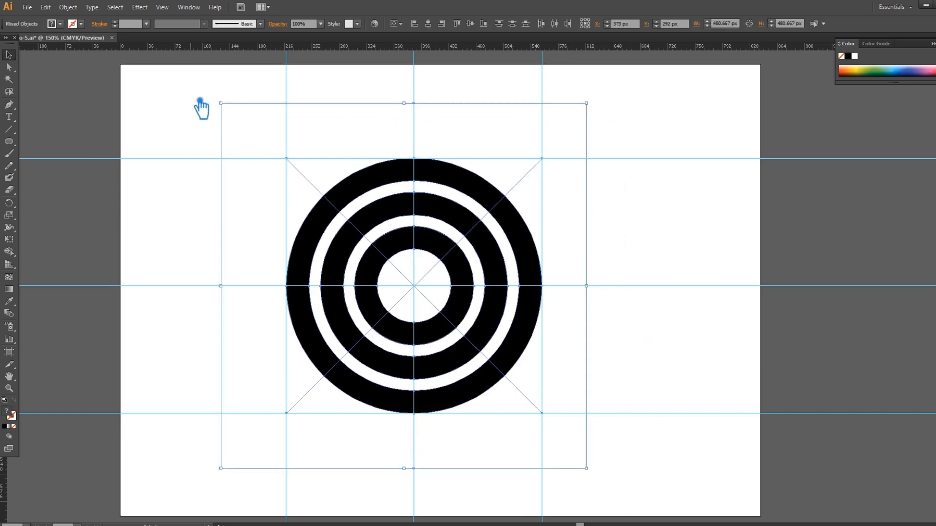
left_click(934, 261)
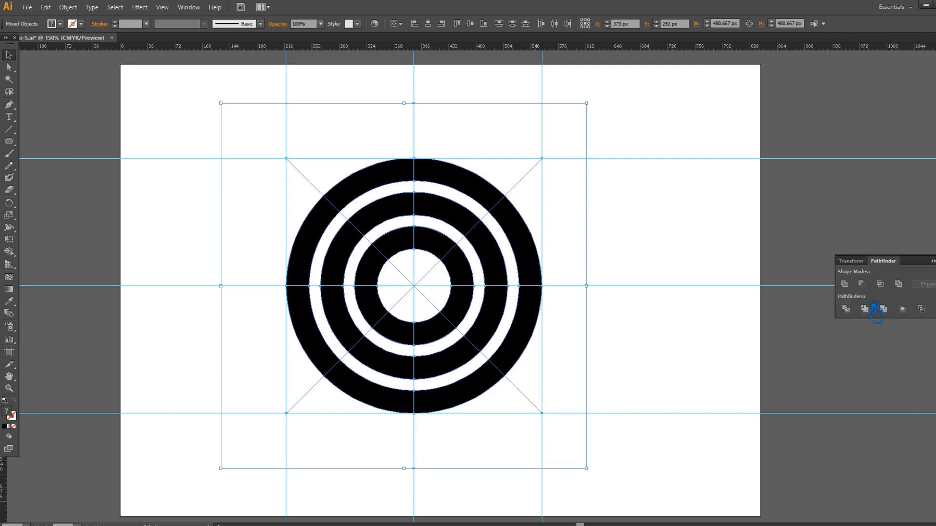
left_click(861, 310)
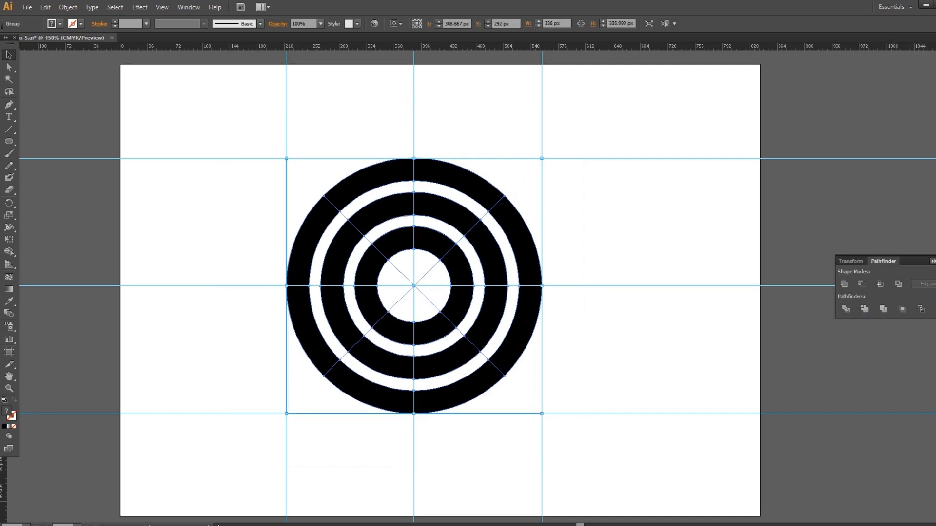
left_click(790, 283)
left_click(487, 250)
right_click(482, 246)
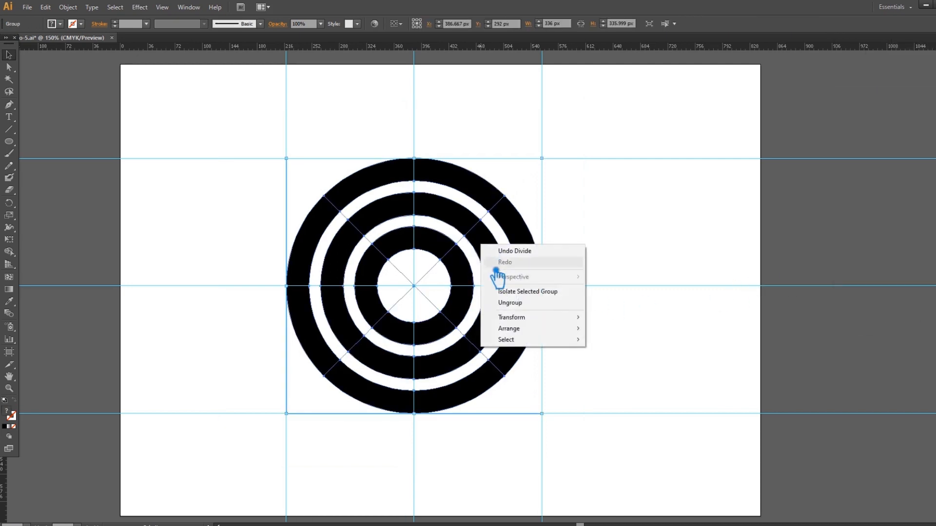
left_click(518, 303)
left_click(651, 268)
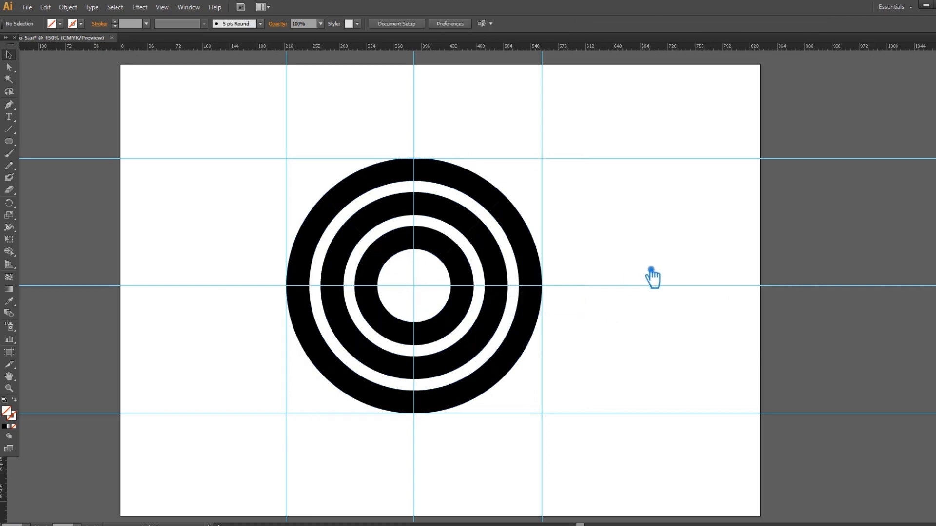
left_click(472, 263)
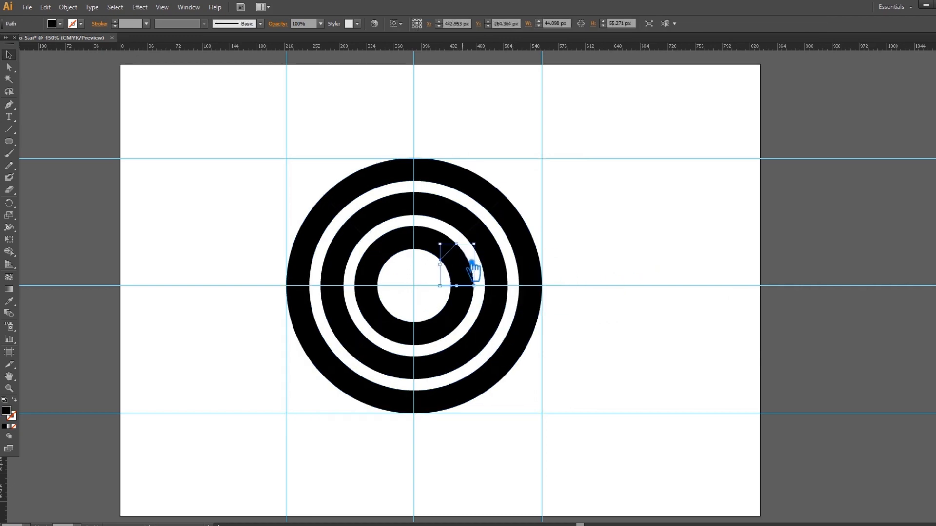
left_click(619, 322)
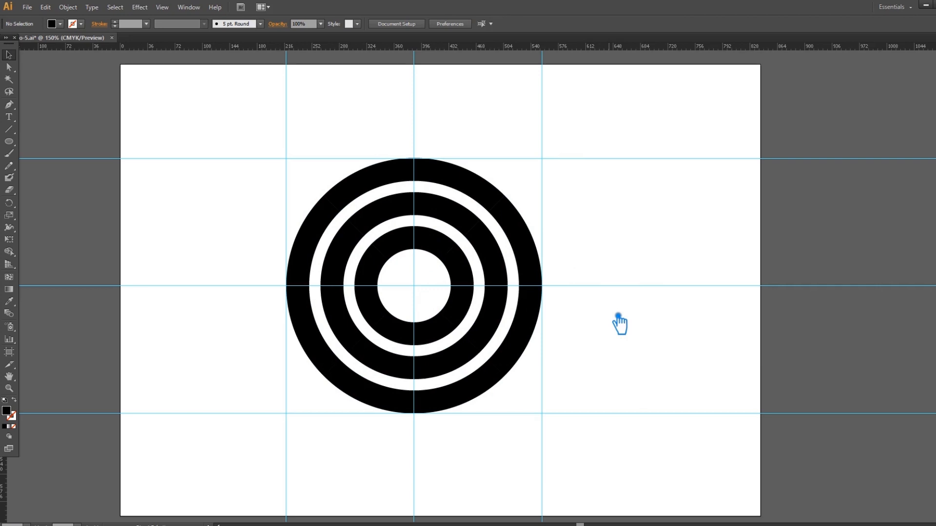
Hide the guides and delete the middle ring's segment between the horizontal centre and the lower-right diagonal.
key("ctrl+semicolon")
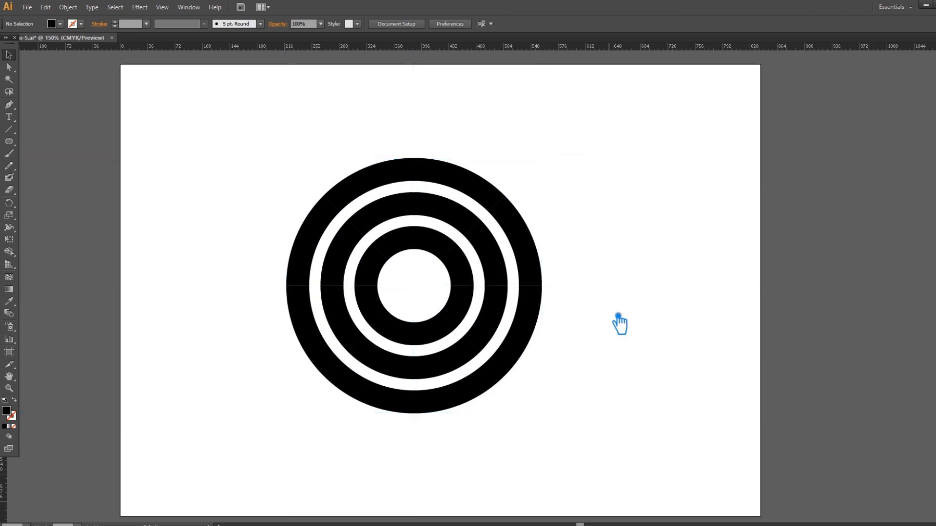
left_click(500, 321)
left_click_drag(500, 320, 480, 314)
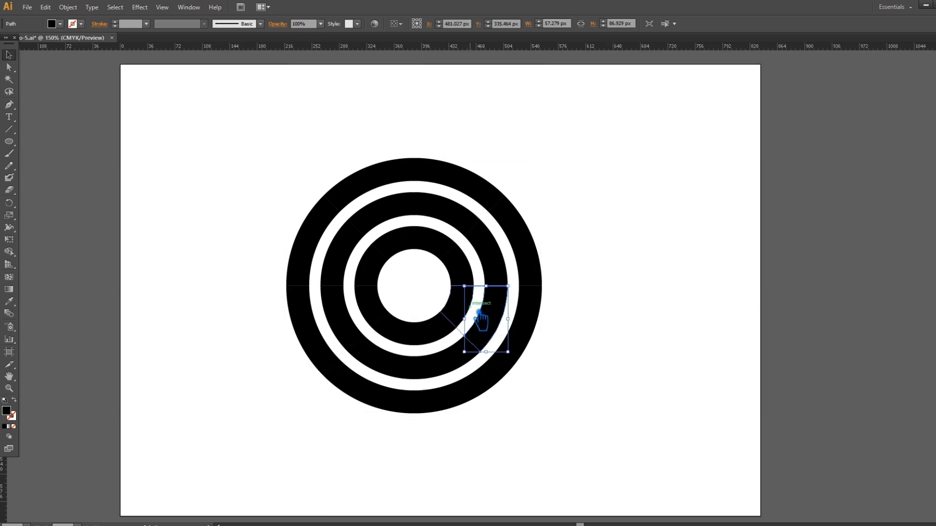
key("Delete")
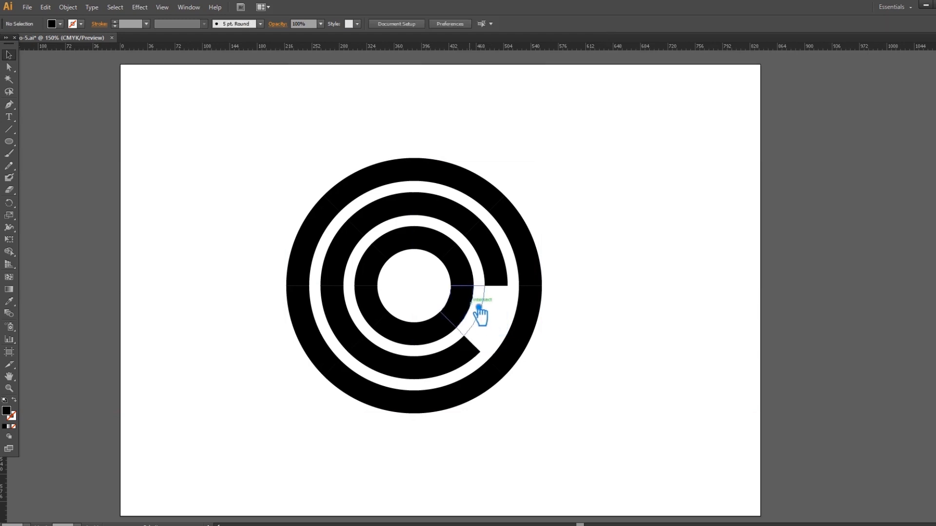
Delete the unfilled leftover pieces in the gap between the inner and middle rings.
left_click(482, 330)
key("Delete")
left_click(461, 332)
key("Delete")
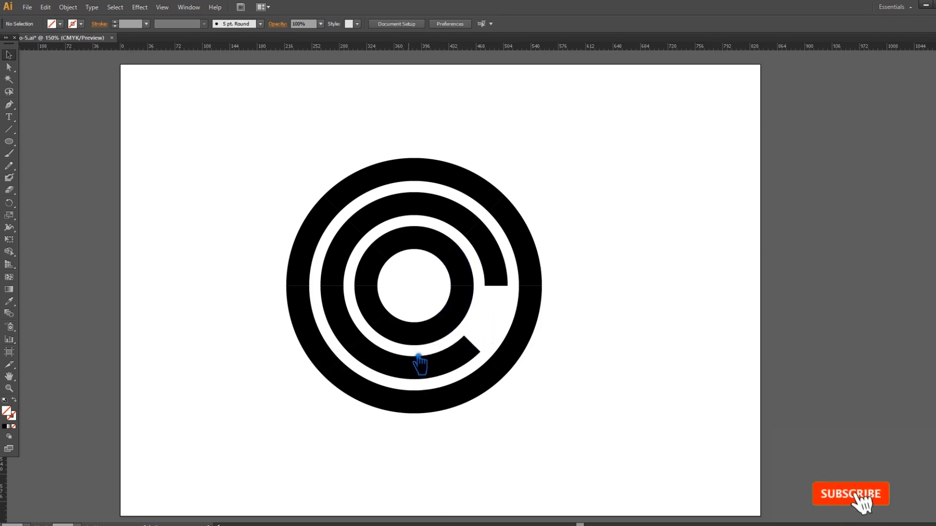
left_click(390, 341)
key("Delete")
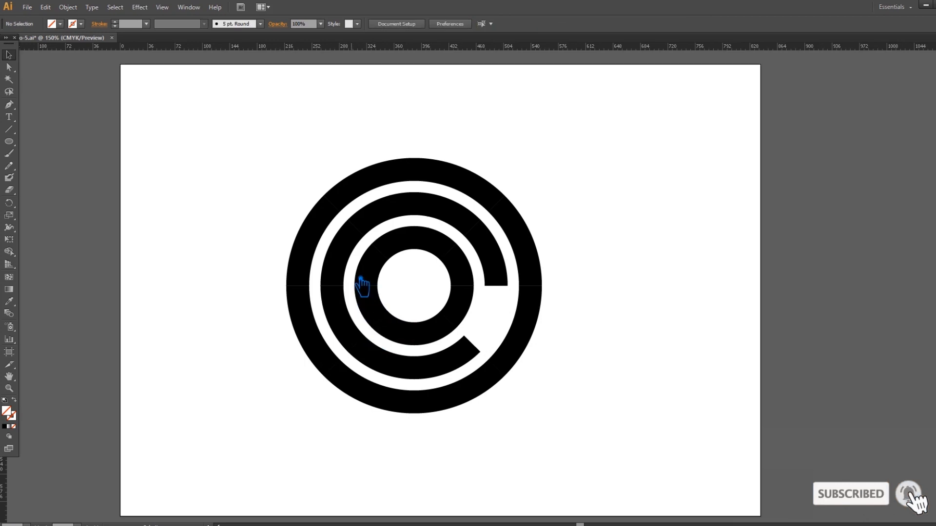
left_click(357, 291)
key("Delete")
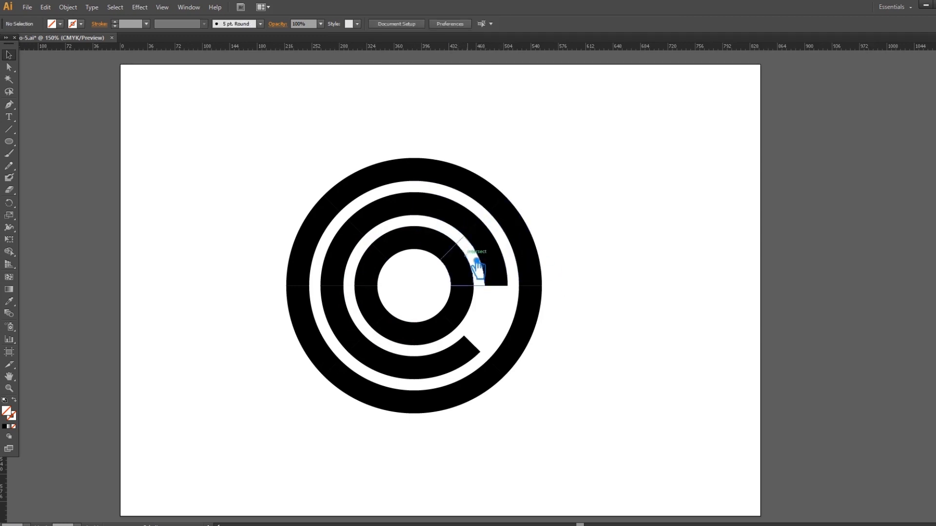
left_click(486, 287)
key("Delete")
Delete the unfilled wedge pieces inside the innermost ring.
left_click_drag(576, 418, 268, 172)
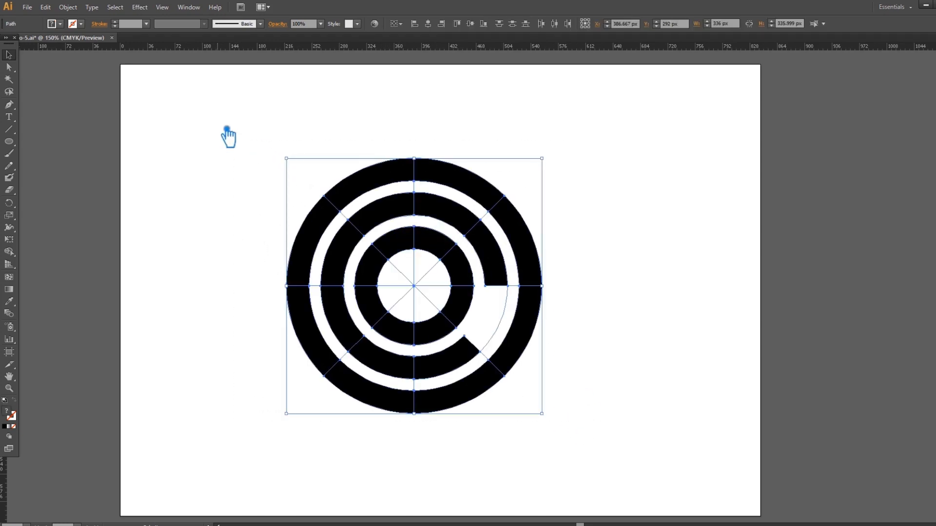
left_click(213, 143)
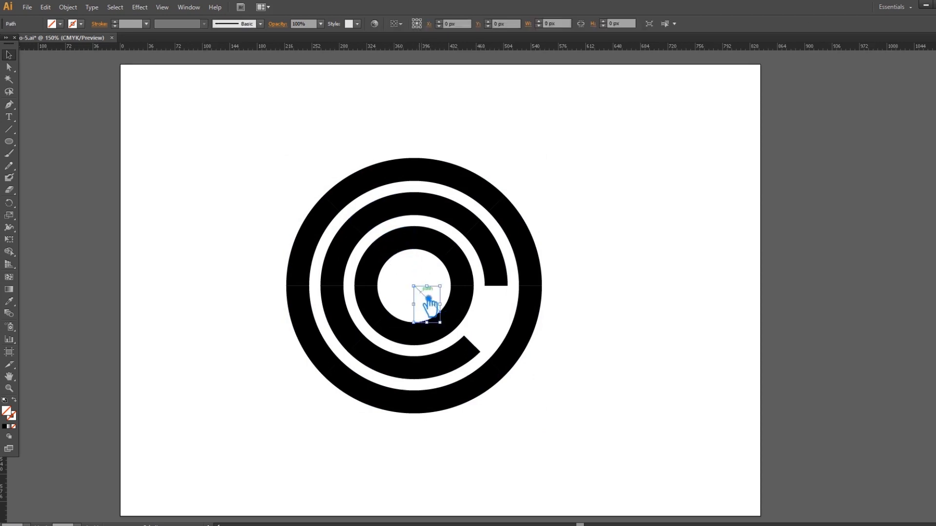
left_click_drag(434, 310, 398, 265)
key("Delete")
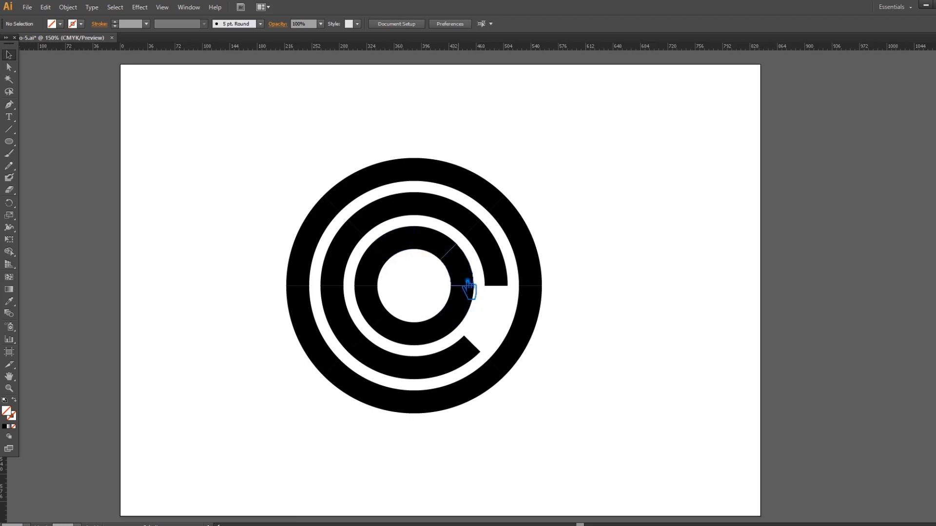
Delete the inner ring's segment just above the horizontal centre on the right and the outer ring's segment just below it.
left_click(456, 253)
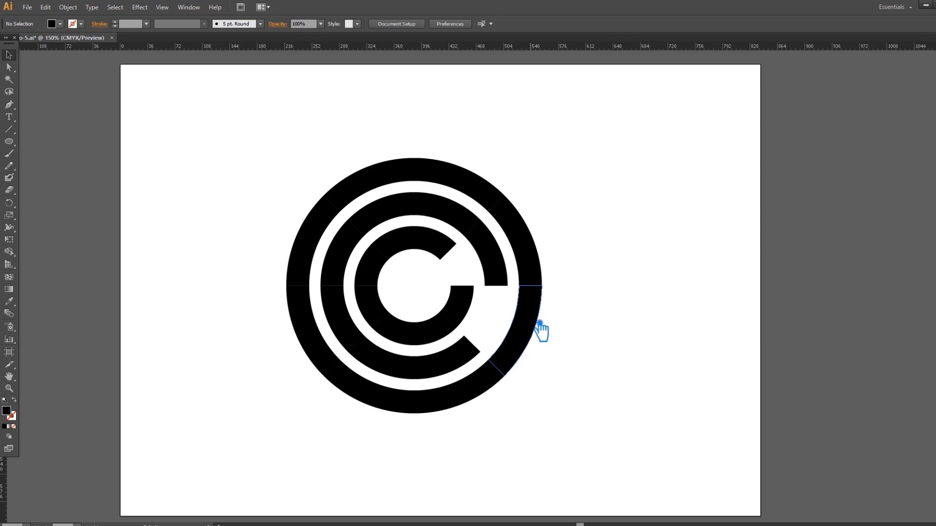
left_click(539, 265)
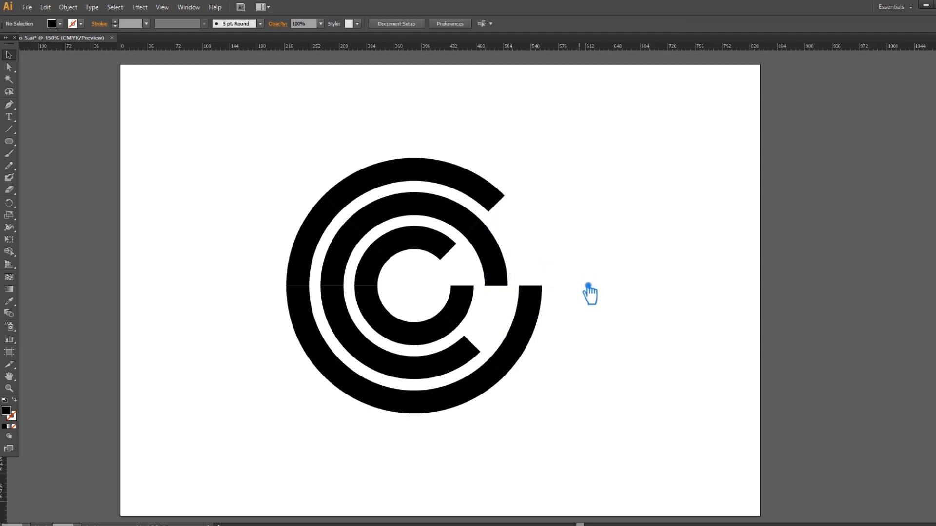
key("ctrl+z")
left_click(530, 335)
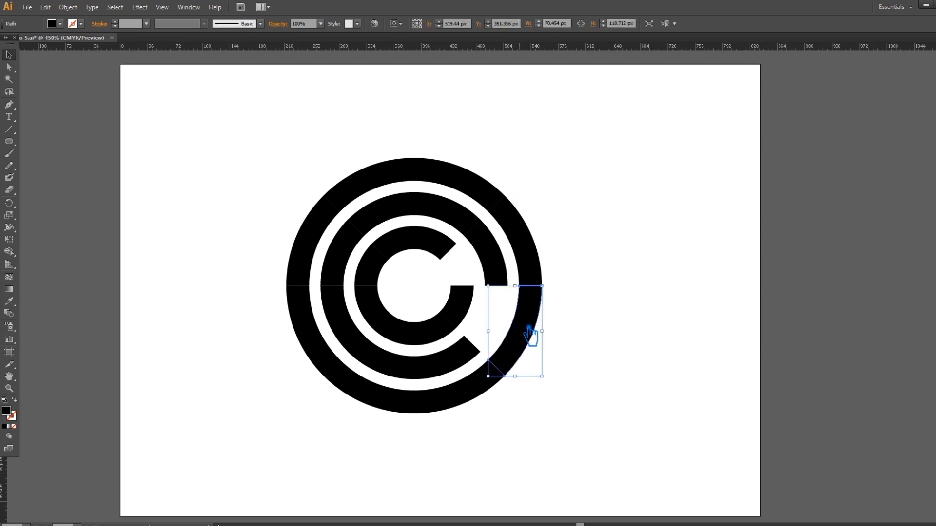
key("Delete")
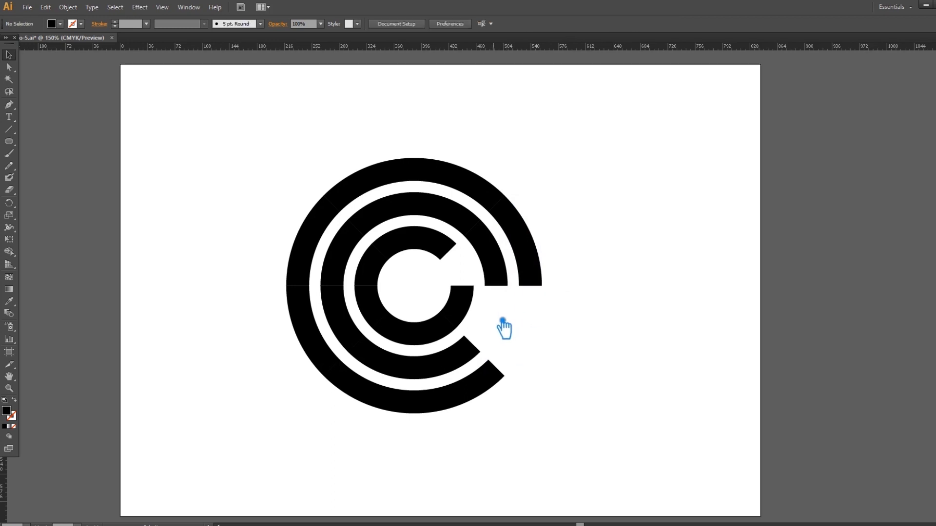
Delete the remaining unfilled pieces between the middle and outer rings so only the black segments are left.
key("slash")
left_click_drag(577, 448, 222, 140)
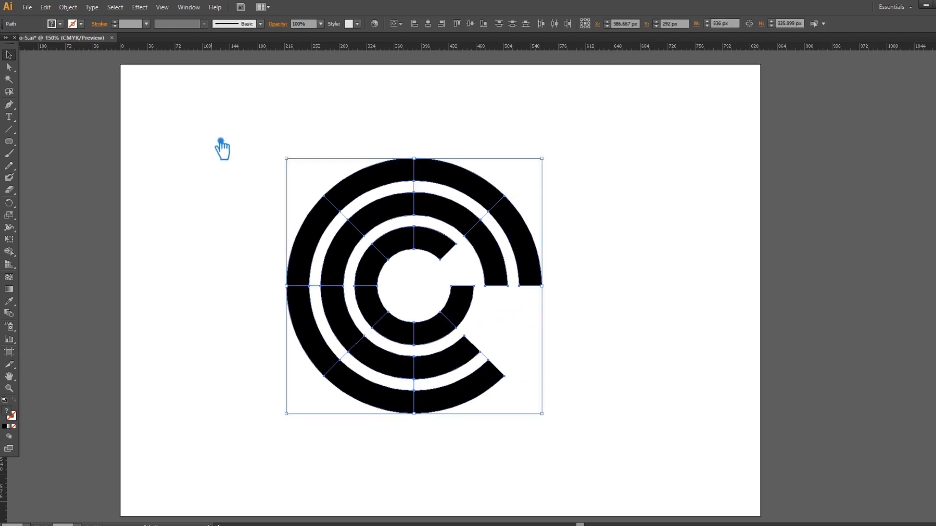
left_click(218, 158)
left_click(358, 370)
left_click(399, 385)
left_click(423, 391)
left_click(422, 391)
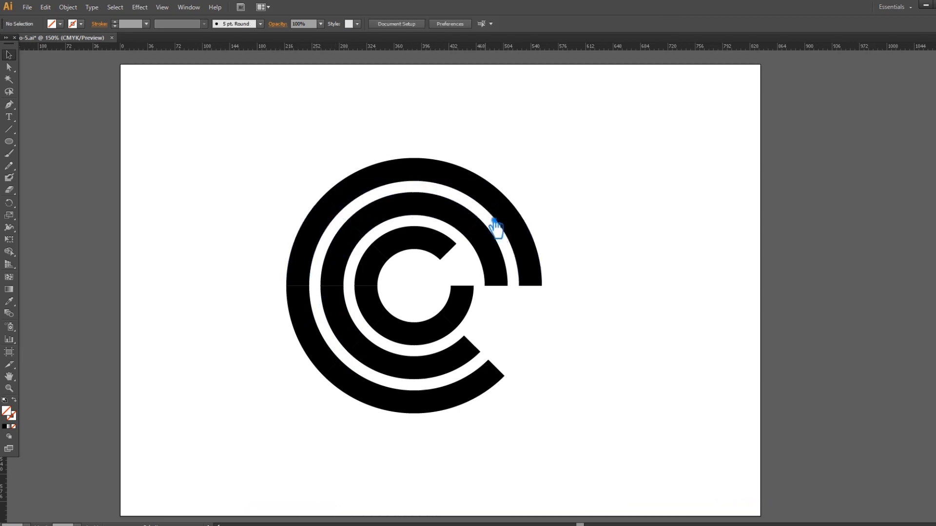
left_click_drag(625, 451, 263, 168)
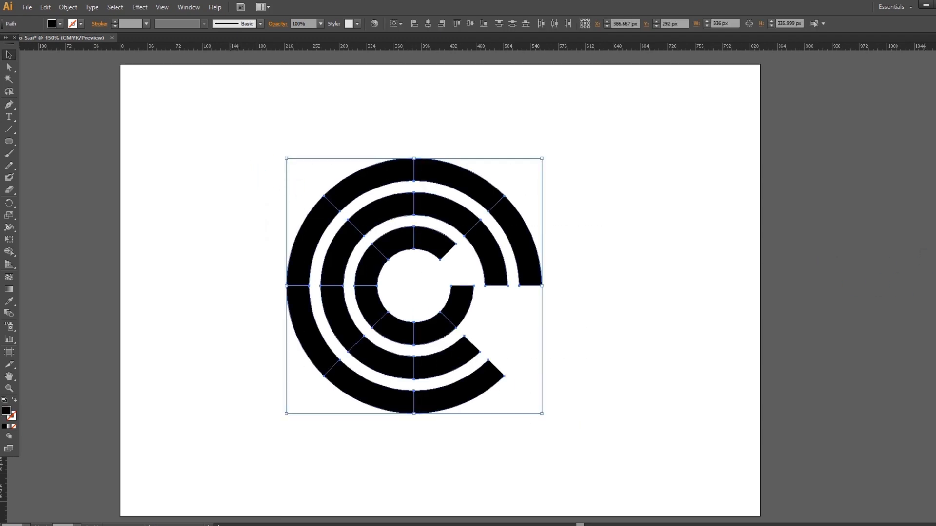
left_click(654, 250)
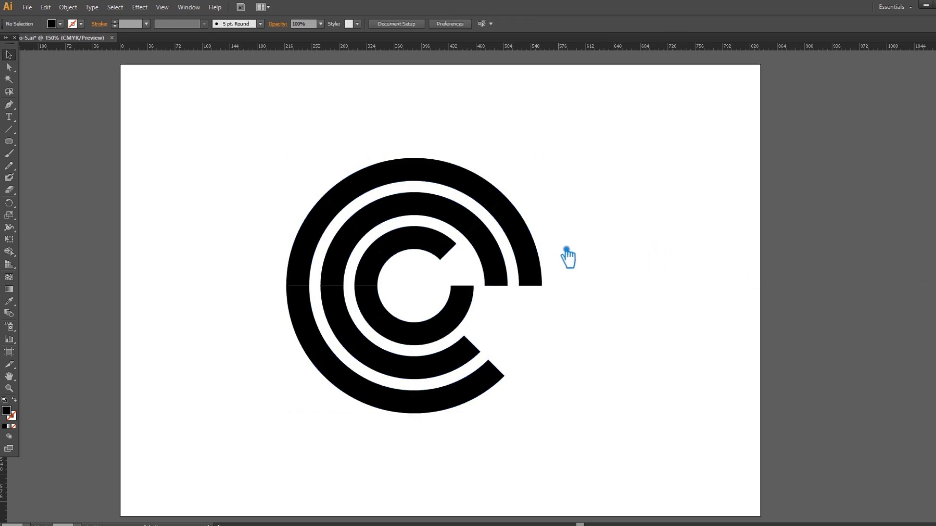
Fill the outer ring's right end segment above the horizontal centre with dark brown #3A0505.
left_click(536, 251)
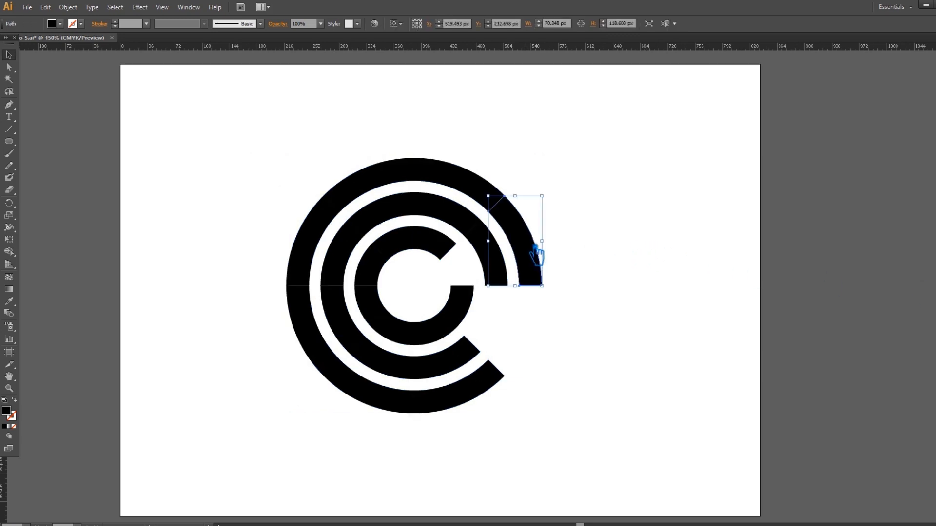
double_click(7, 411)
left_click_drag(616, 286, 616, 275)
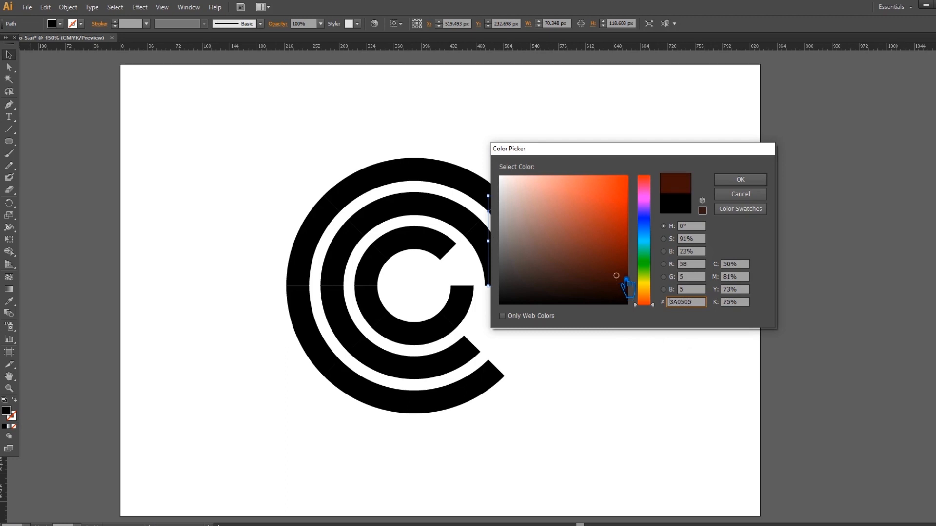
left_click(740, 180)
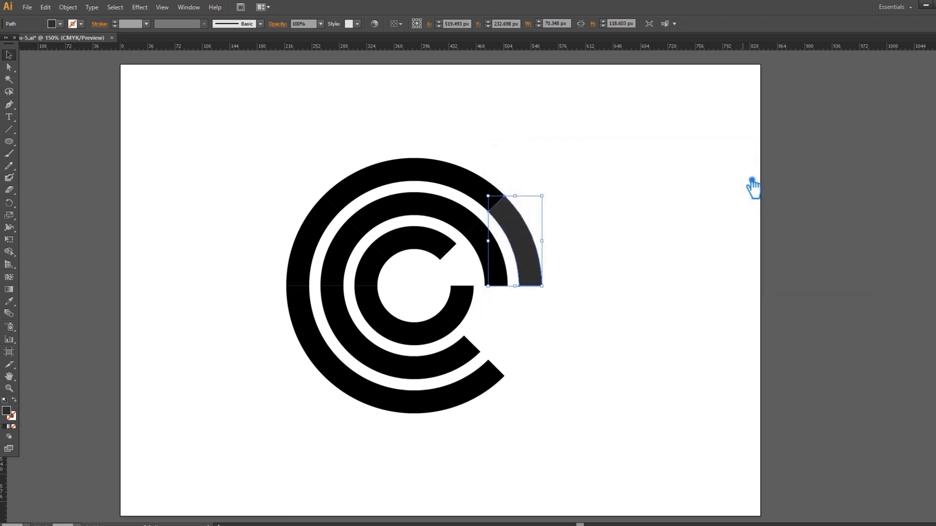
key("F6")
left_click(934, 43)
left_click(873, 75)
left_click(650, 238)
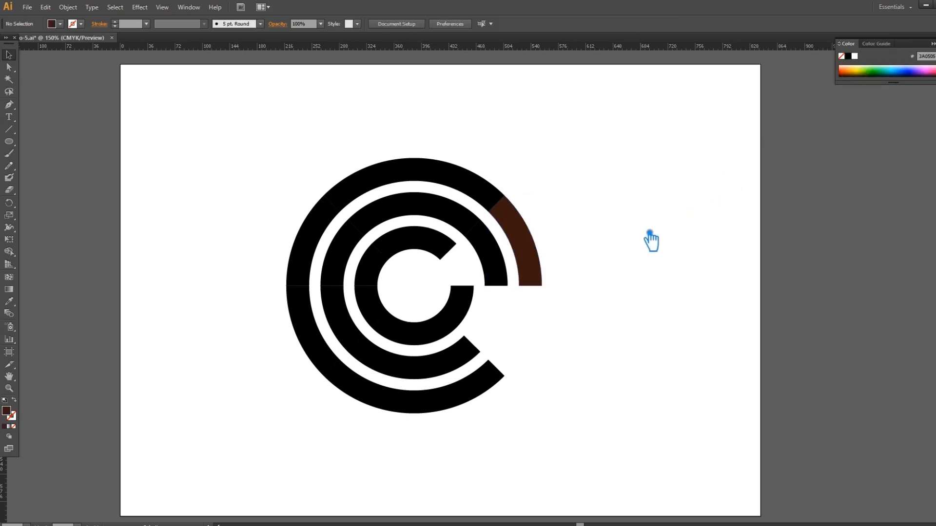
Copy the dark brown fill onto the outer ring's lower-right end segment with the Eyedropper.
left_click(484, 187)
left_click(496, 384)
left_click(9, 301)
left_click(528, 246)
Sample the dark brown onto the outer ring's segment left of bottom centre and lighten it to a reddish brown.
left_click(9, 55)
left_click(156, 161)
left_click(364, 392)
key("i")
left_click(456, 404)
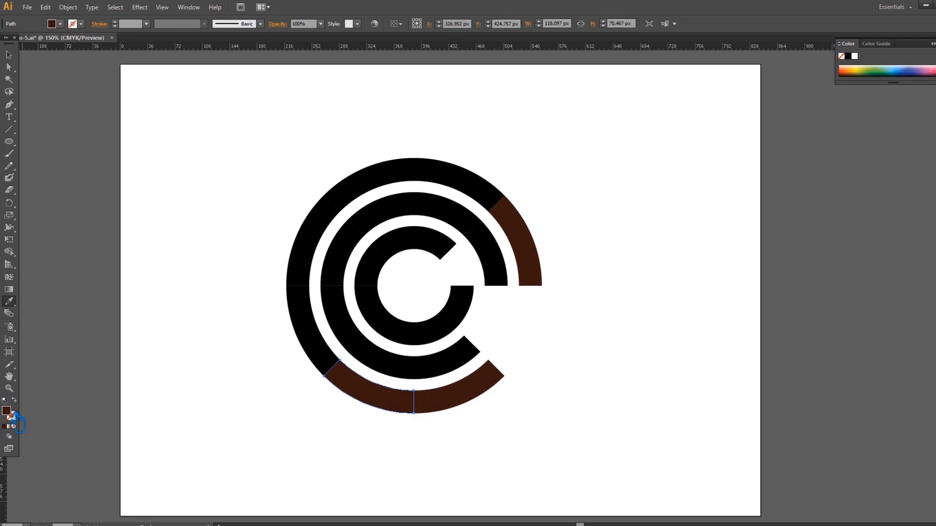
double_click(10, 414)
left_click(616, 261)
left_click(736, 181)
Sample the reddish brown onto the outer ring's left segment below the horizontal centre and brighten it to #771010.
left_click(10, 54)
left_click(320, 358)
left_click(8, 301)
left_click(383, 397)
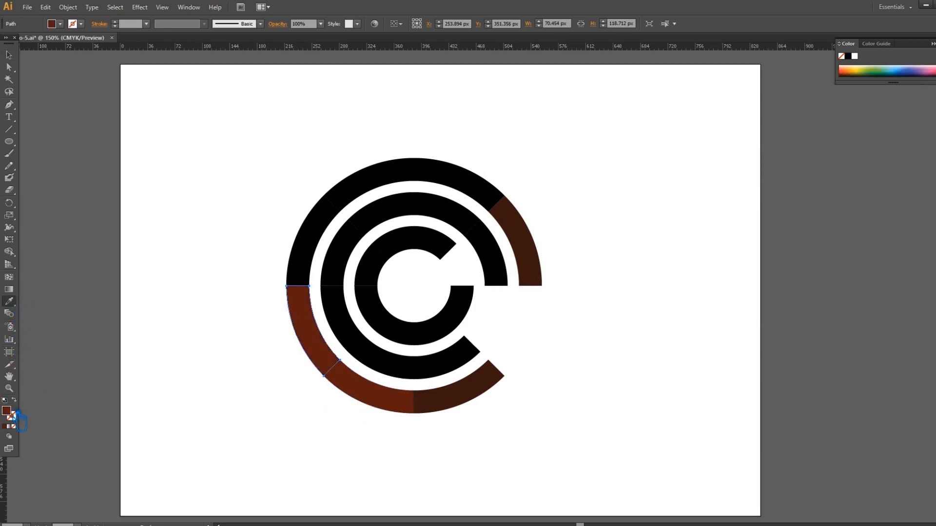
double_click(16, 413)
left_click(622, 250)
left_click(751, 183)
Sample #771010 onto the outer ring's left segment above the horizontal centre and brighten it to a lighter red.
left_click(9, 55)
left_click(303, 261)
left_click(8, 301)
left_click(302, 344)
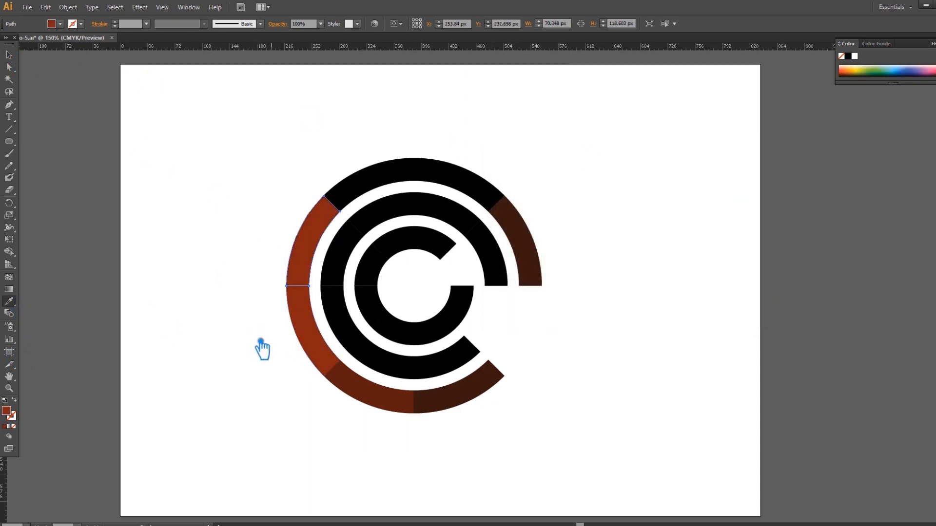
double_click(13, 414)
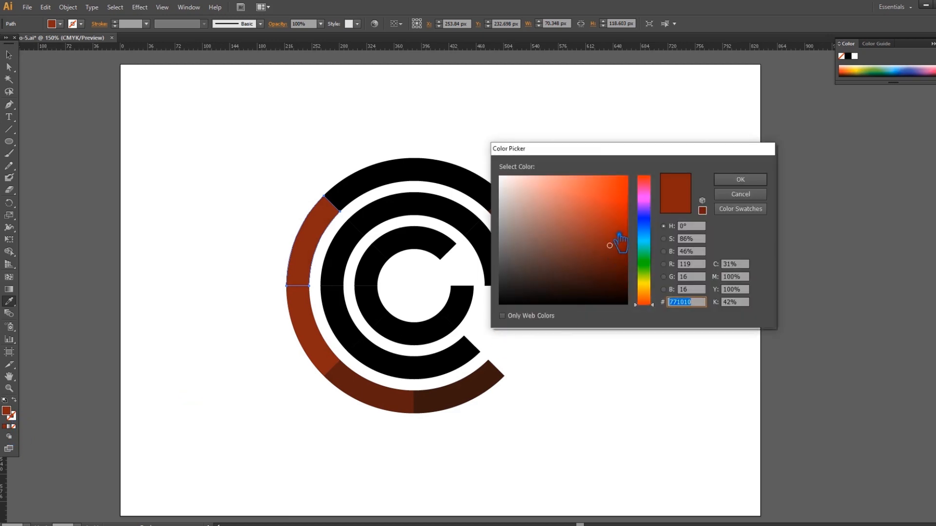
left_click(609, 233)
left_click(760, 182)
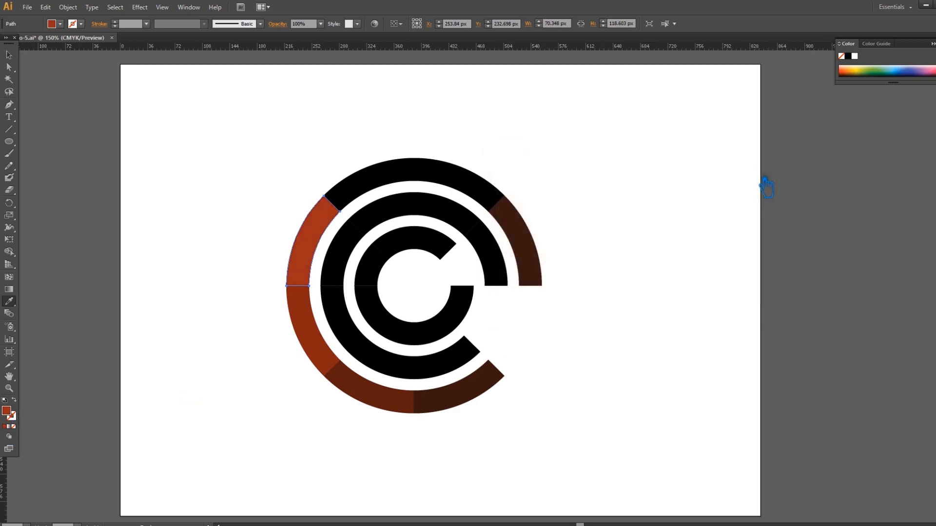
left_click(10, 59)
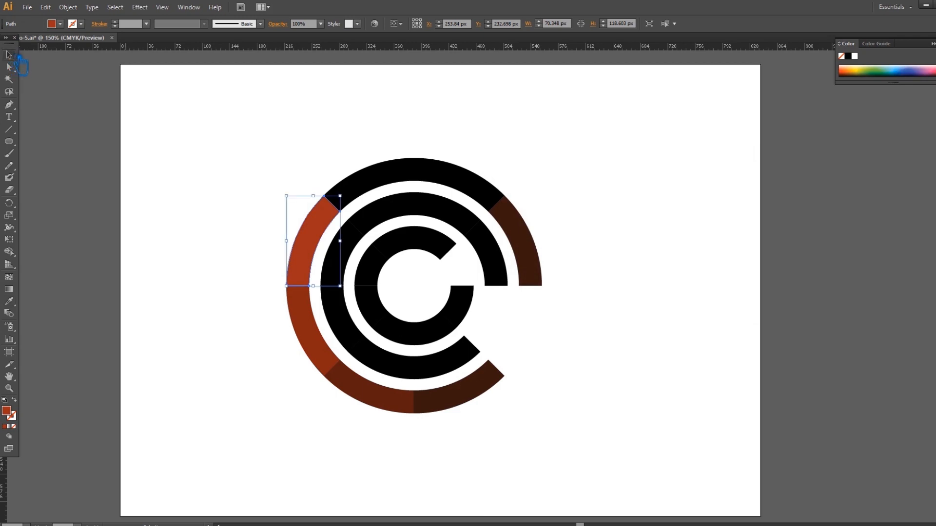
Sample the adjacent left segment's red onto the outer ring's segment left of top centre and brighten it to #AD1E1E.
left_click(364, 185)
left_click(9, 301)
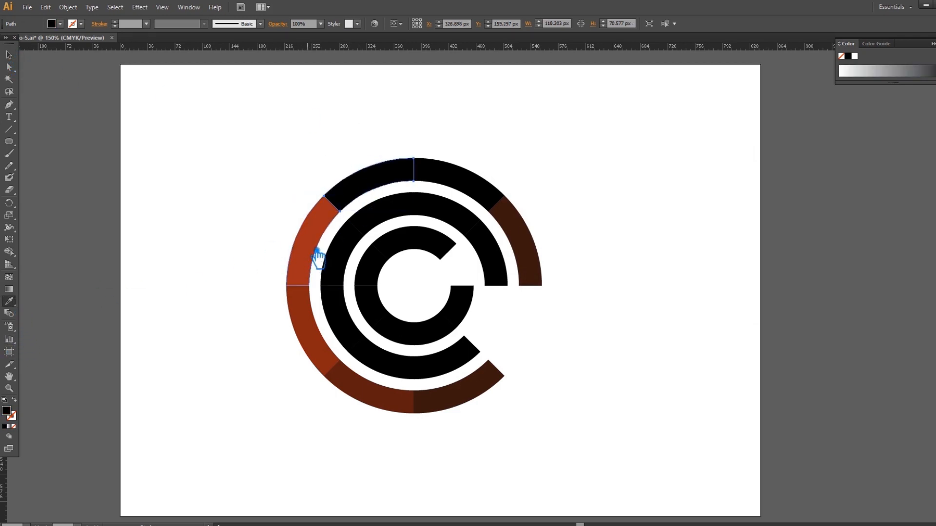
left_click(316, 258)
double_click(14, 415)
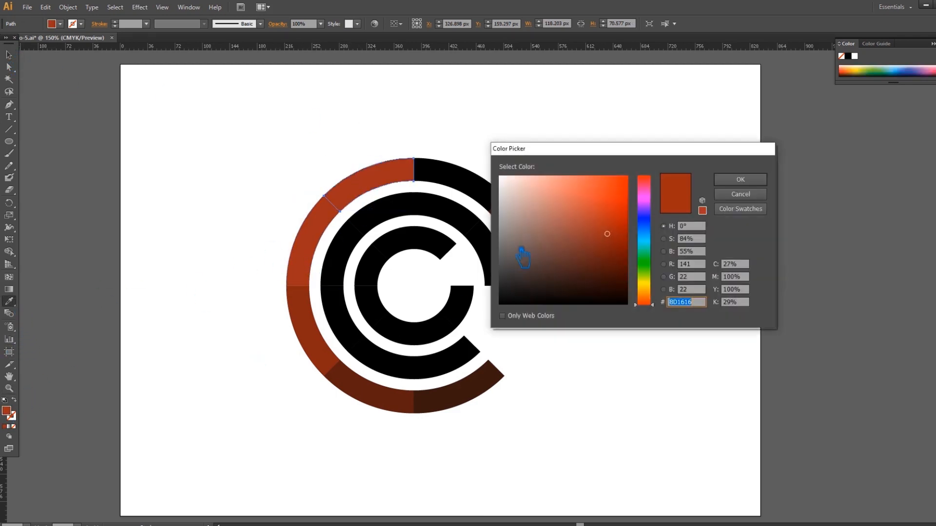
left_click(613, 224)
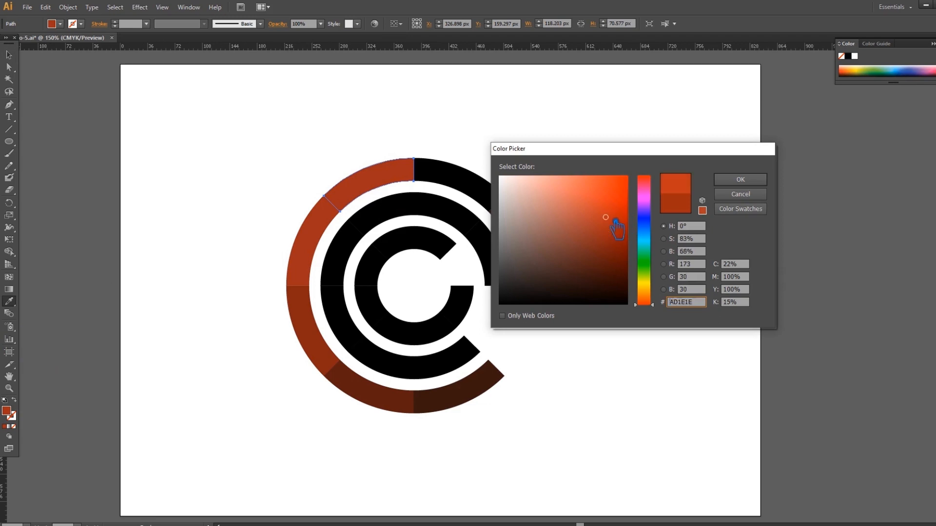
left_click(740, 179)
left_click(11, 54)
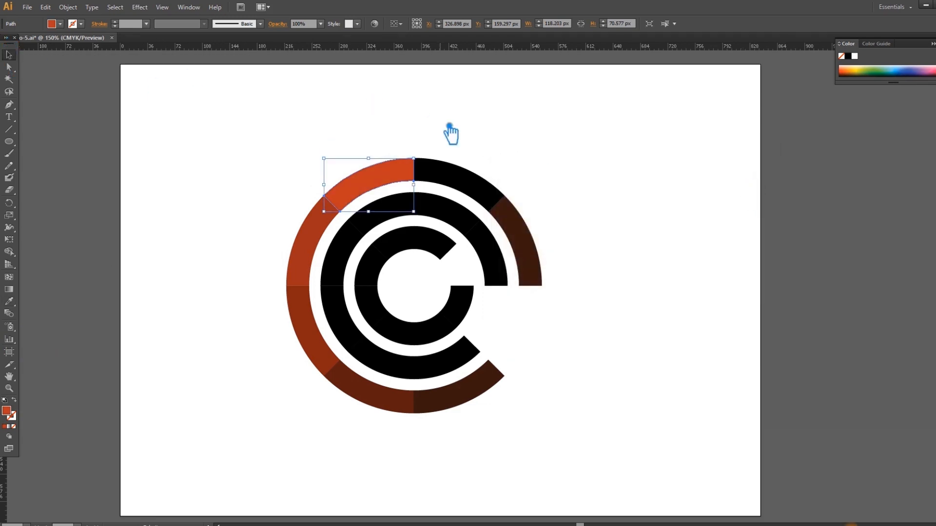
Sample #AD1E1E onto the outer ring's segment right of top centre and brighten it to #C62828.
left_click(475, 193)
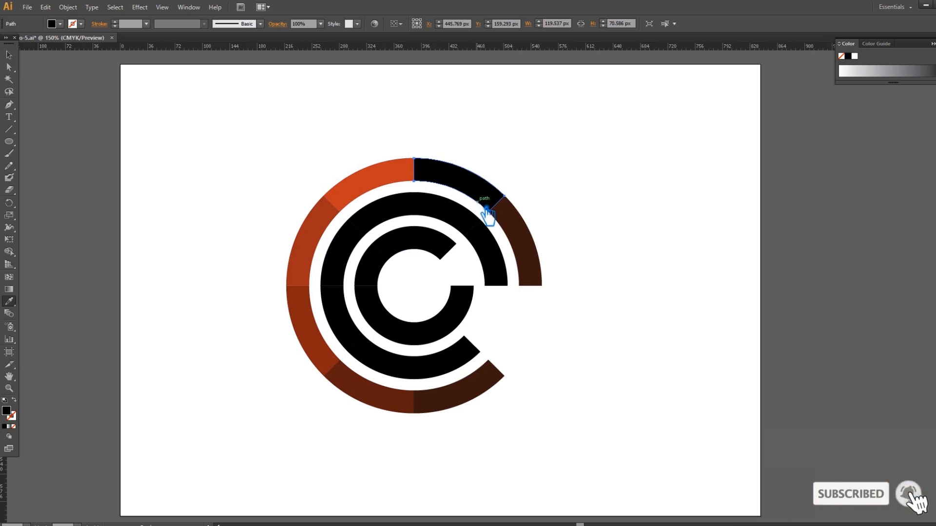
left_click(338, 195)
double_click(9, 414)
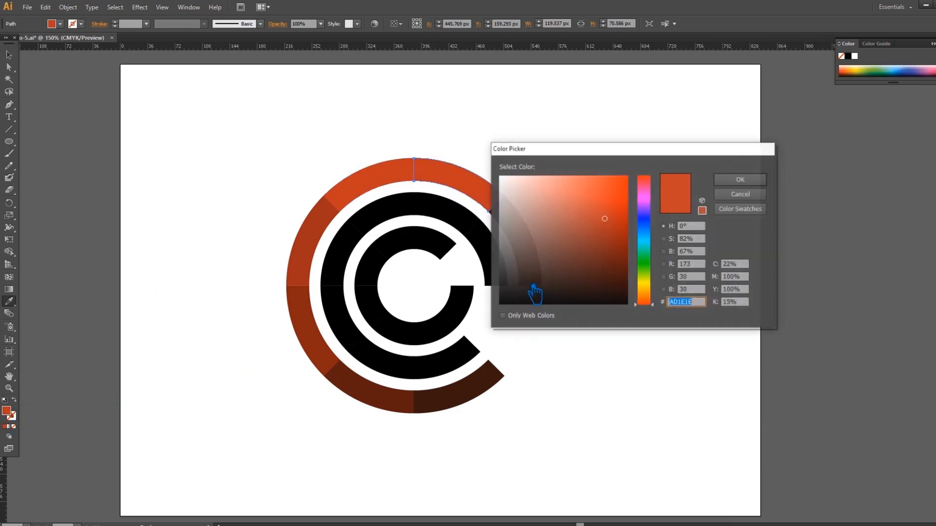
left_click(602, 206)
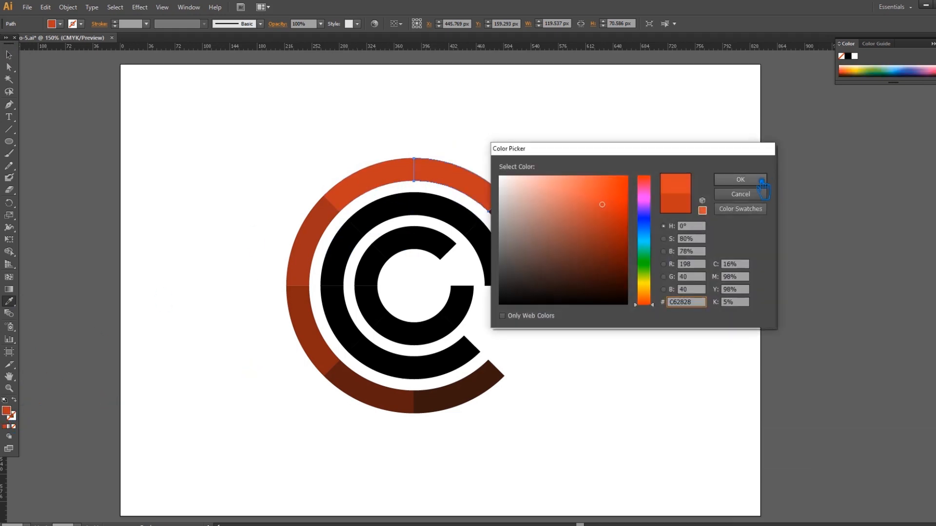
left_click(763, 186)
key("v")
Sample the neighbouring bright orange-red onto the outer ring's upper-right end segment, lighten it to a pale orange, and deselect it.
left_click(530, 252)
left_click(9, 302)
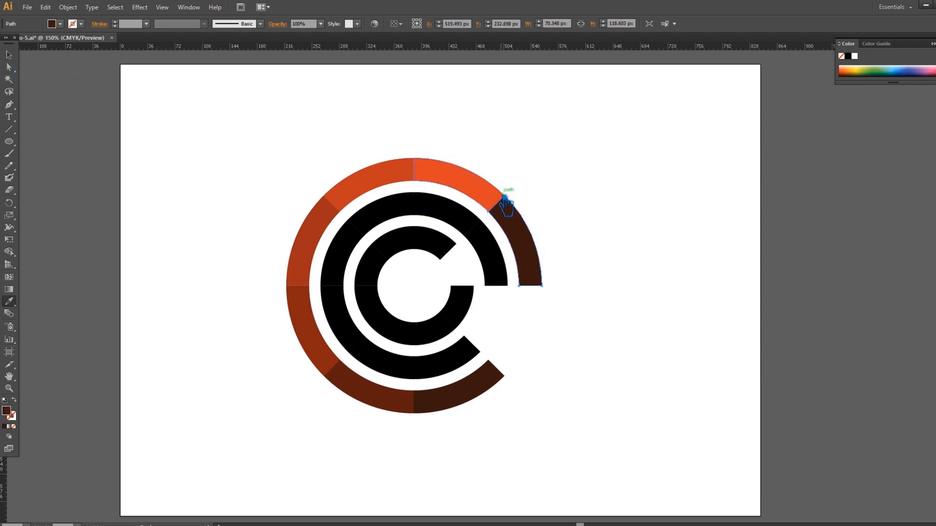
left_click(473, 197)
double_click(10, 415)
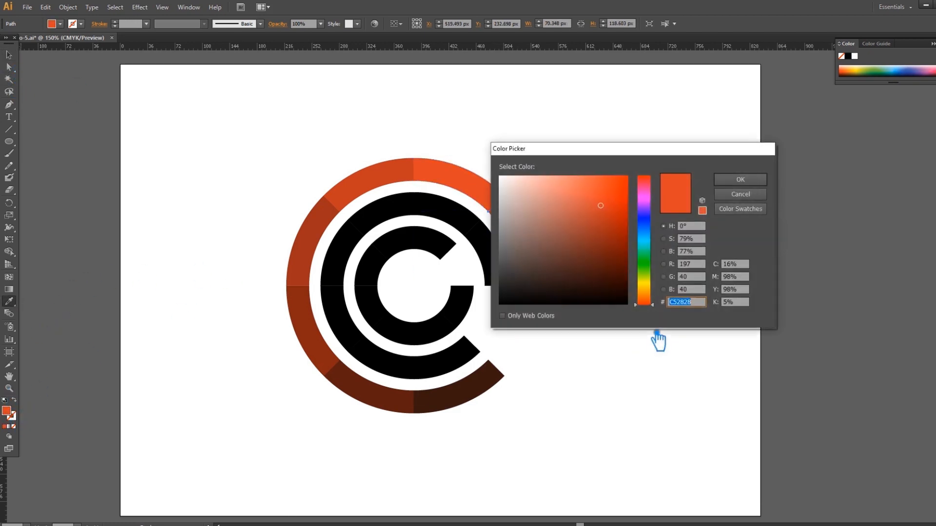
left_click_drag(613, 189, 611, 177)
key("Return")
key("v")
left_click(188, 152)
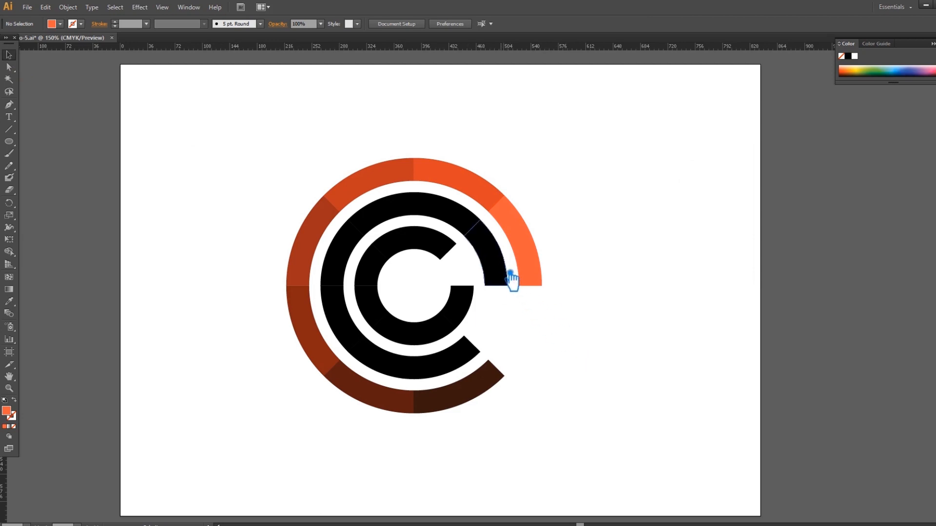
Copy the outer ring's two lightest oranges onto the inner ring's two lower-right segments with the Eyedropper, lightest at the open end.
left_click(476, 365)
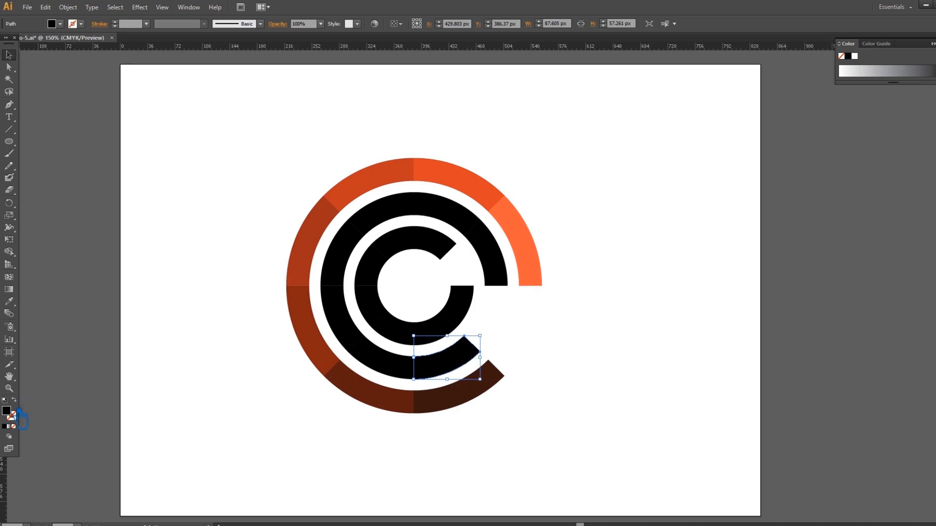
left_click(441, 307)
left_click(9, 302)
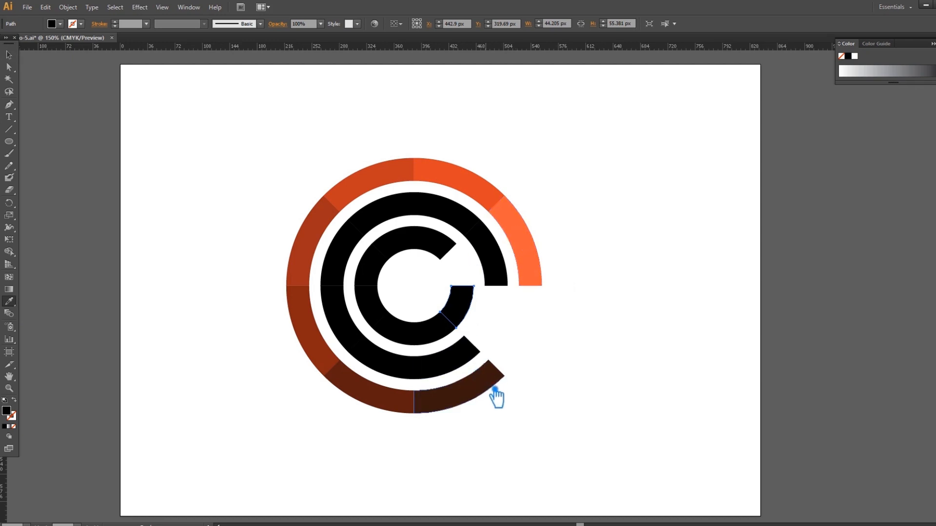
left_click(527, 229)
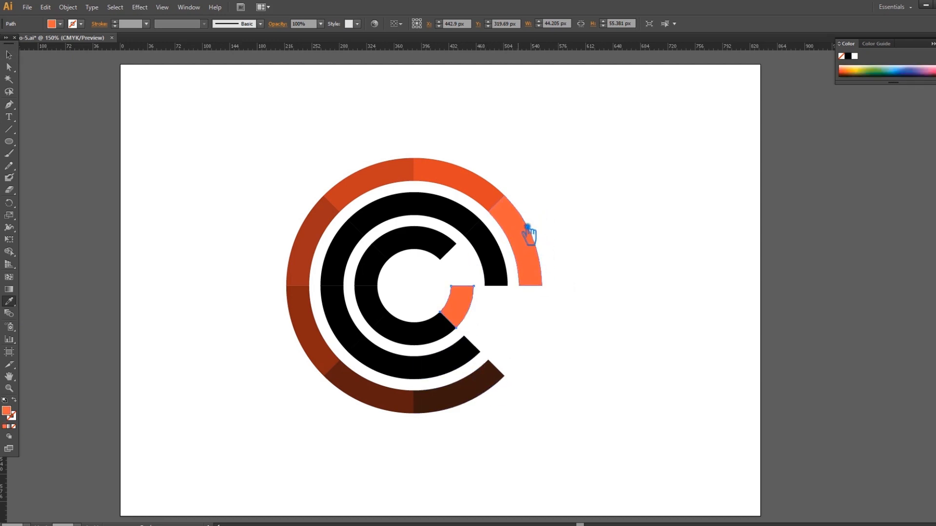
left_click(9, 54)
left_click(439, 336)
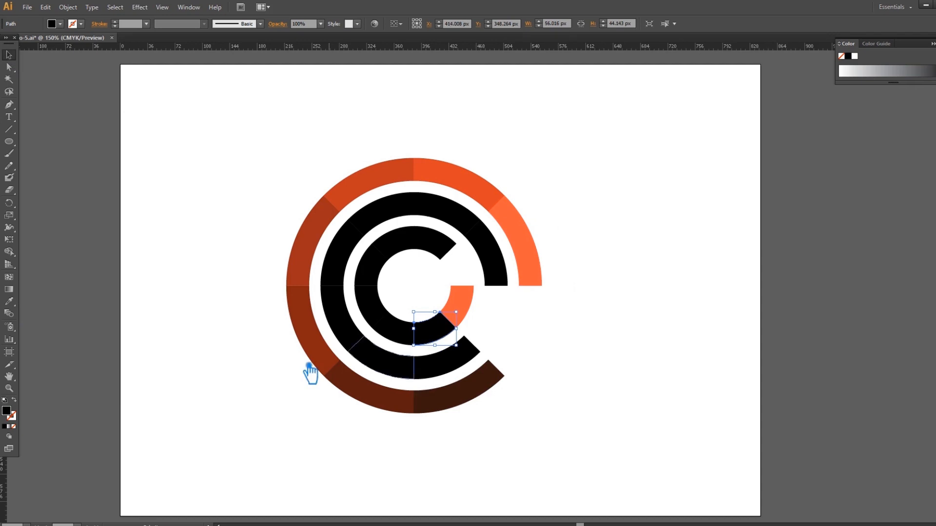
left_click(14, 304)
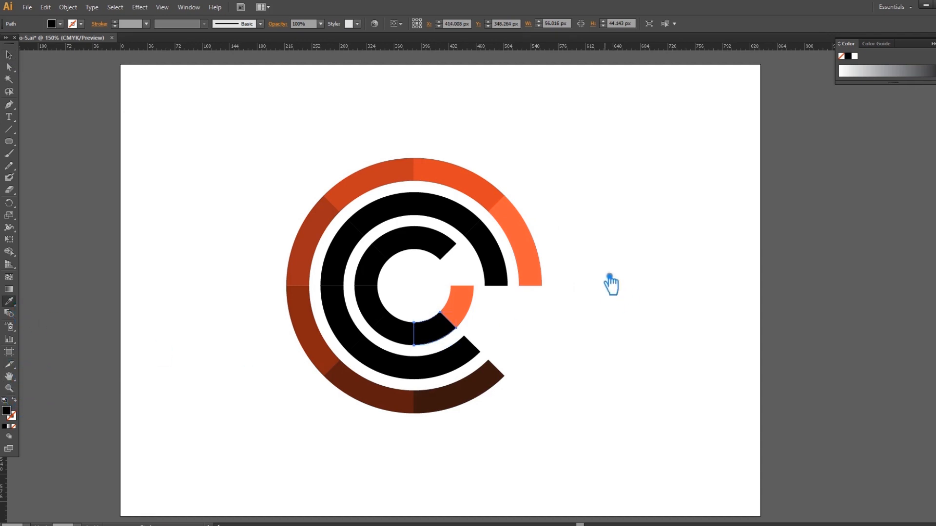
left_click(464, 185)
left_click(8, 56)
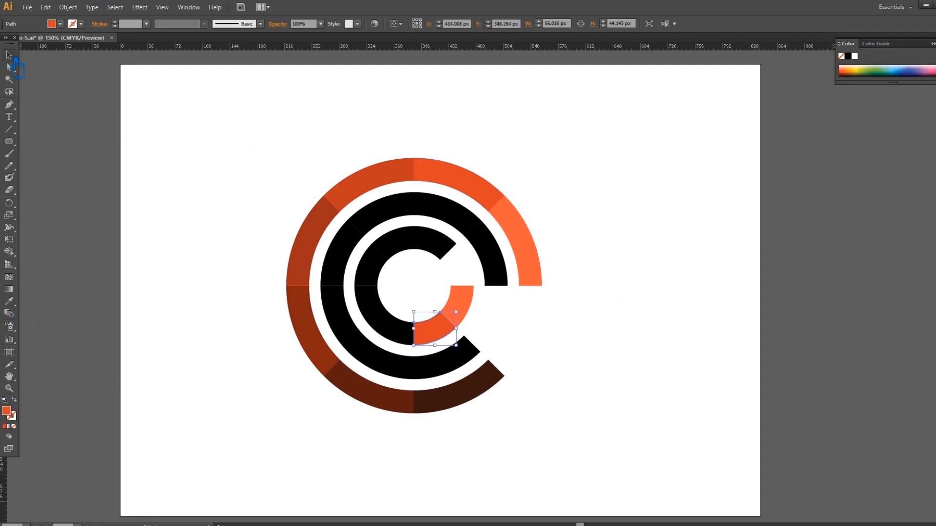
Copy the fill of the outer ring's segment left of top centre onto the inner ring's segment left of bottom centre.
left_click(390, 336)
left_click(10, 302)
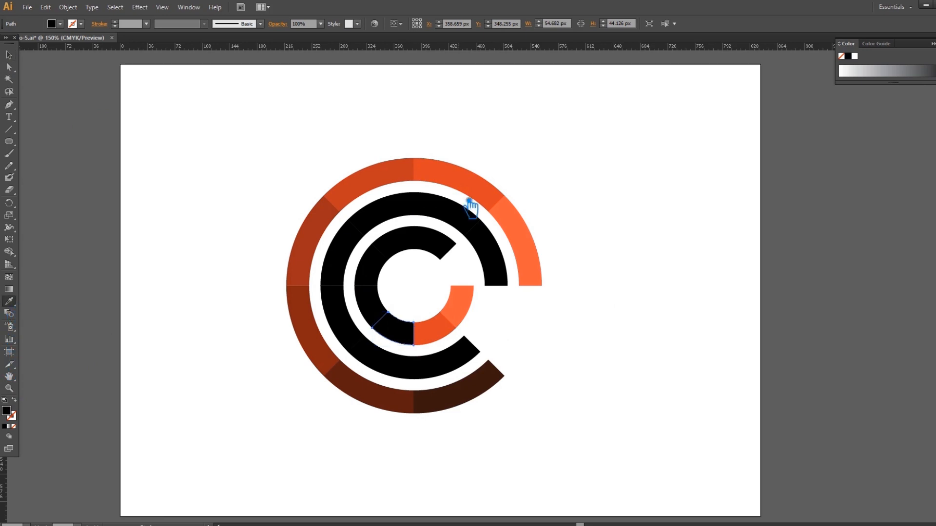
left_click(395, 180)
left_click(10, 57)
left_click(11, 302)
left_click(8, 55)
Copy the outer ring's upper-left and lower-left reds onto the inner ring's left segments below and above the horizontal centre respectively.
left_click(375, 307)
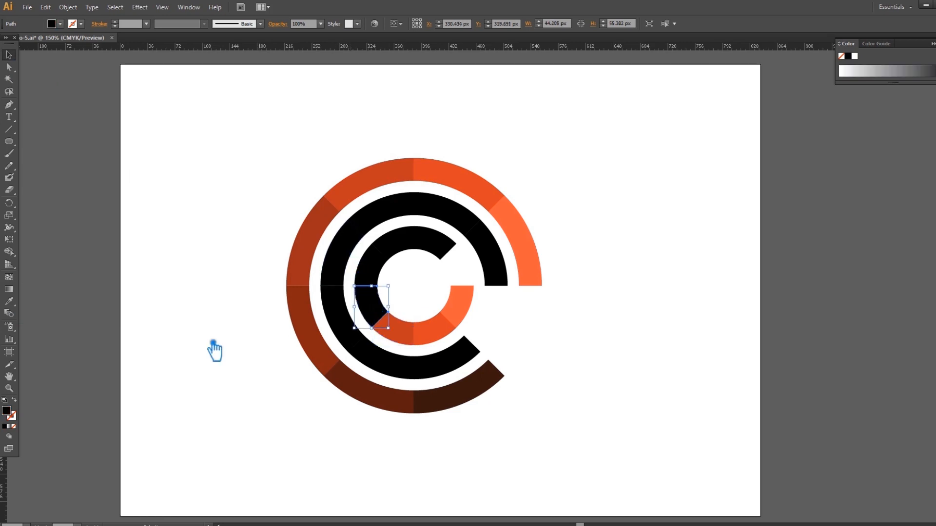
left_click(10, 302)
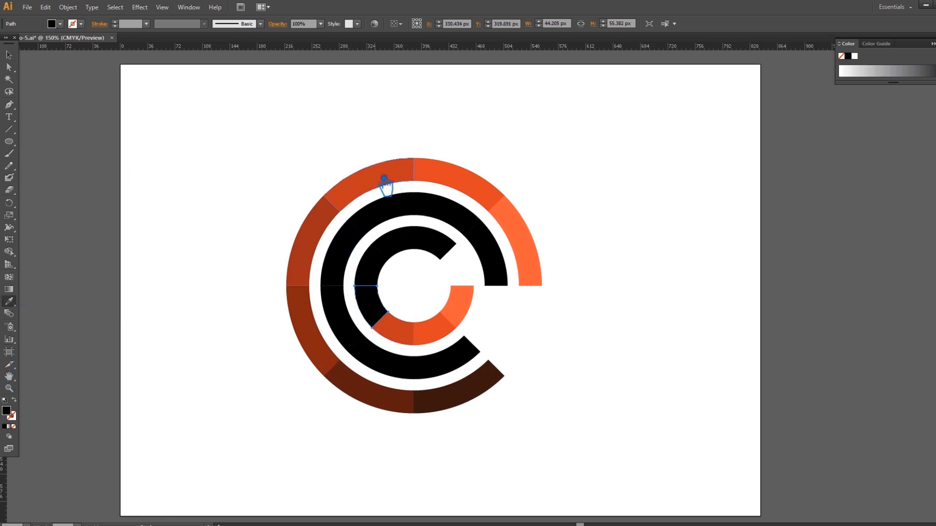
left_click(330, 226)
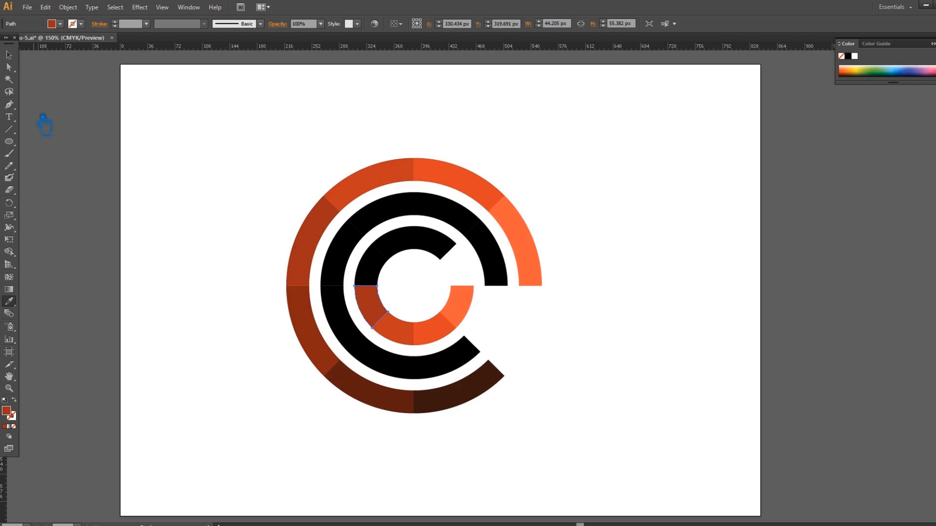
left_click(10, 55)
left_click(370, 273)
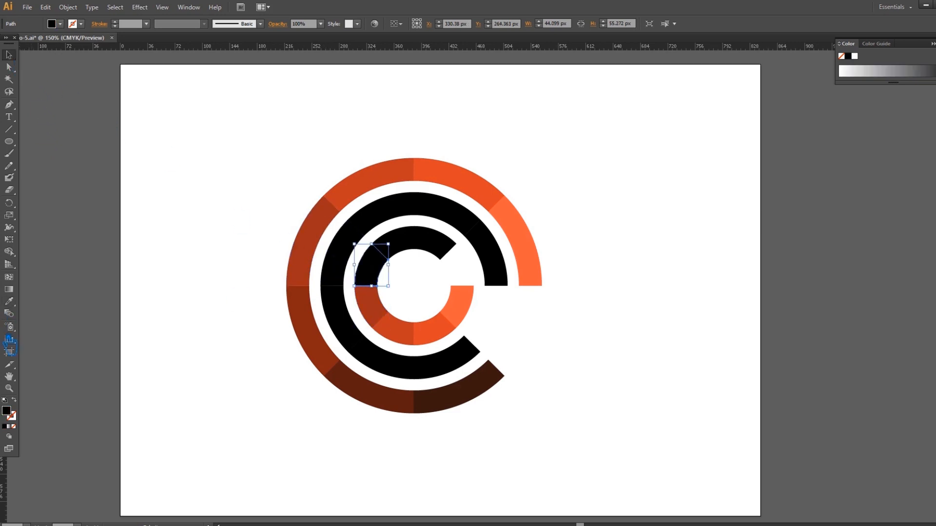
left_click(317, 354)
left_click(10, 55)
Copy the outer ring's two bottom browns onto the inner ring's two top segments, darkest at the open end, and deselect.
left_click(405, 244)
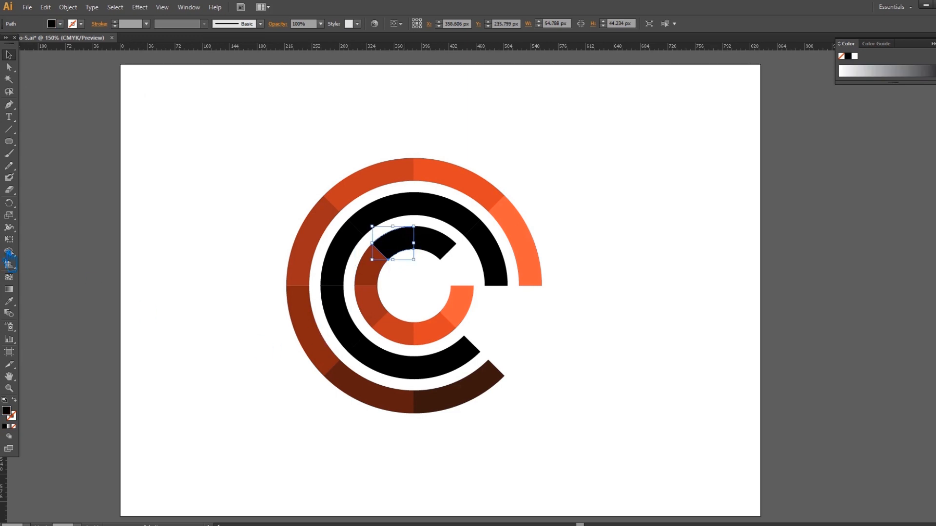
left_click(380, 408)
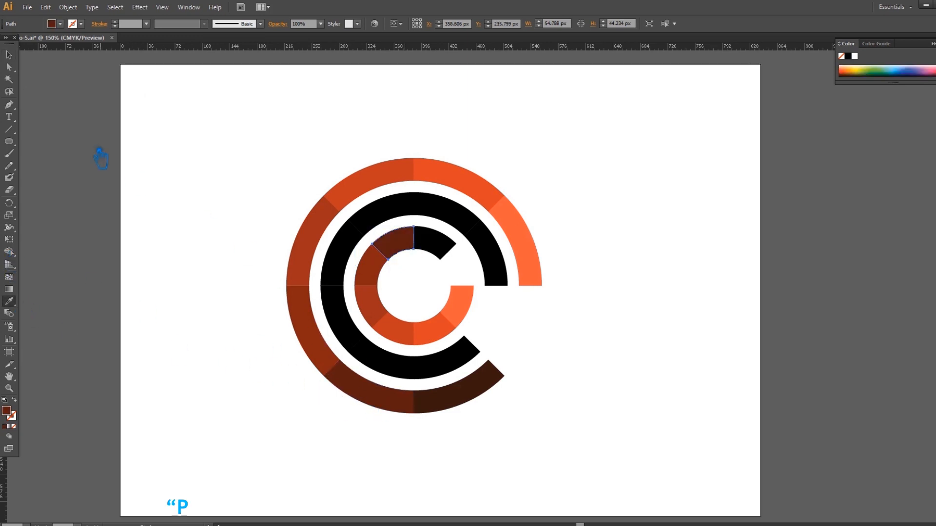
left_click(10, 55)
left_click(452, 253)
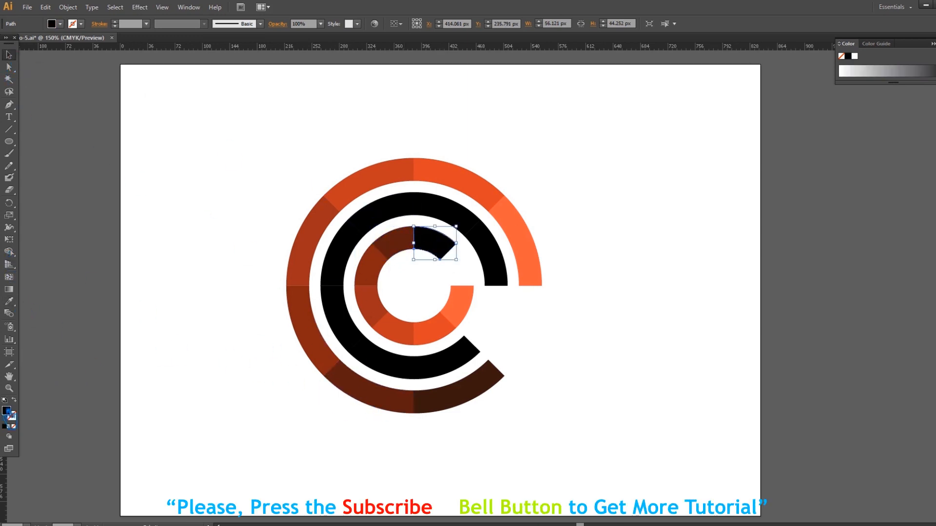
left_click(9, 301)
left_click(445, 418)
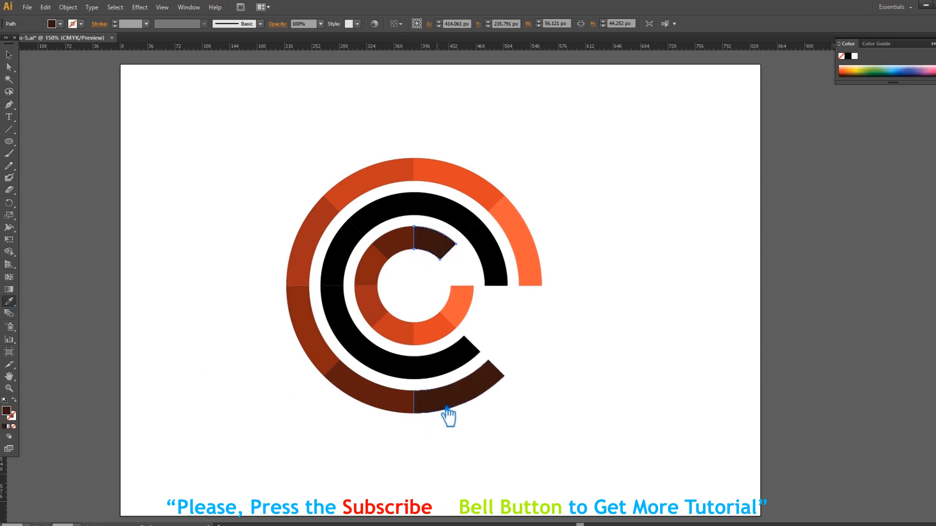
left_click(9, 56)
left_click(214, 135)
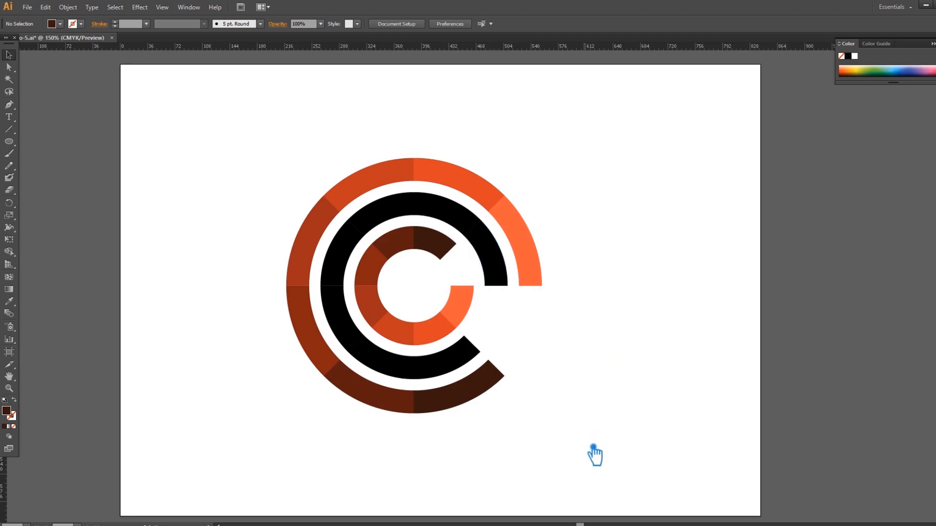
left_click(502, 266)
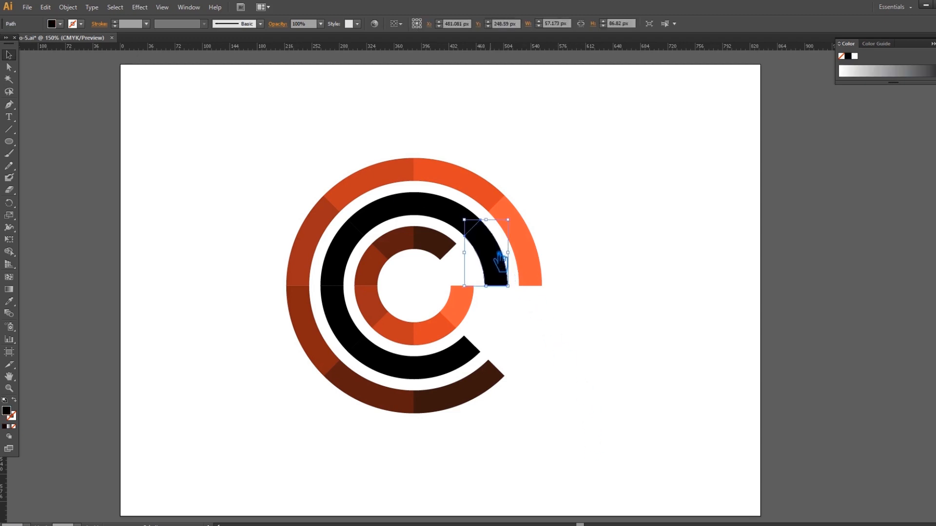
left_click(453, 213, "shift")
left_click(389, 211, "shift")
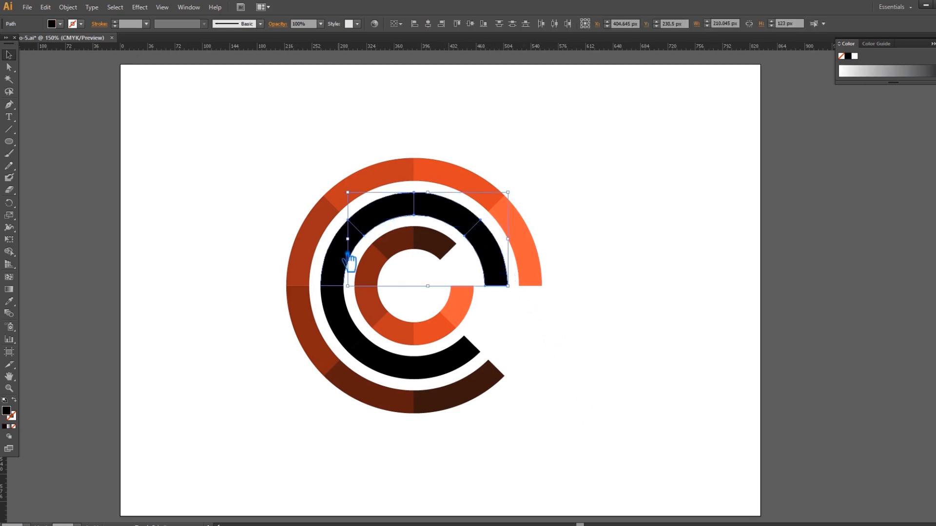
left_click(632, 203)
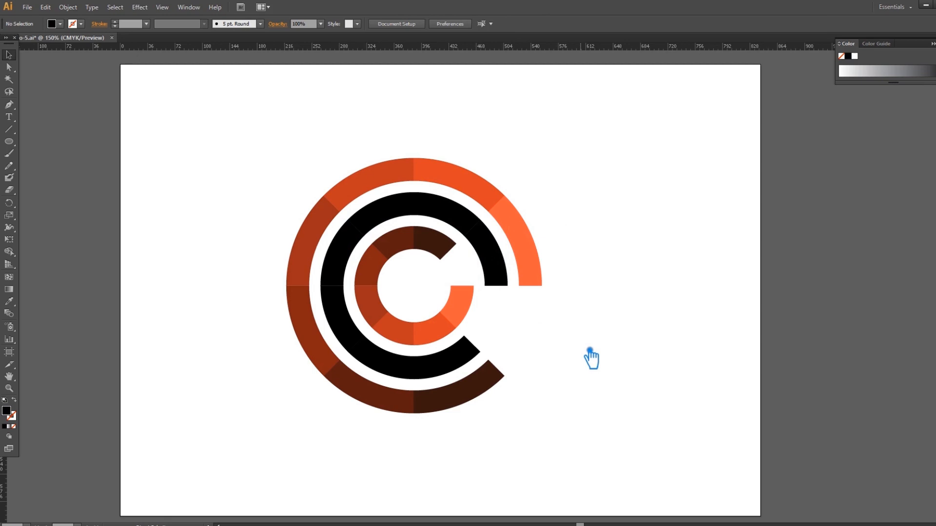
Copy the orange-red of the inner ring's segment left of bottom centre onto the middle ring's lower-right end segment.
left_click(463, 367)
key("i")
left_click(404, 333)
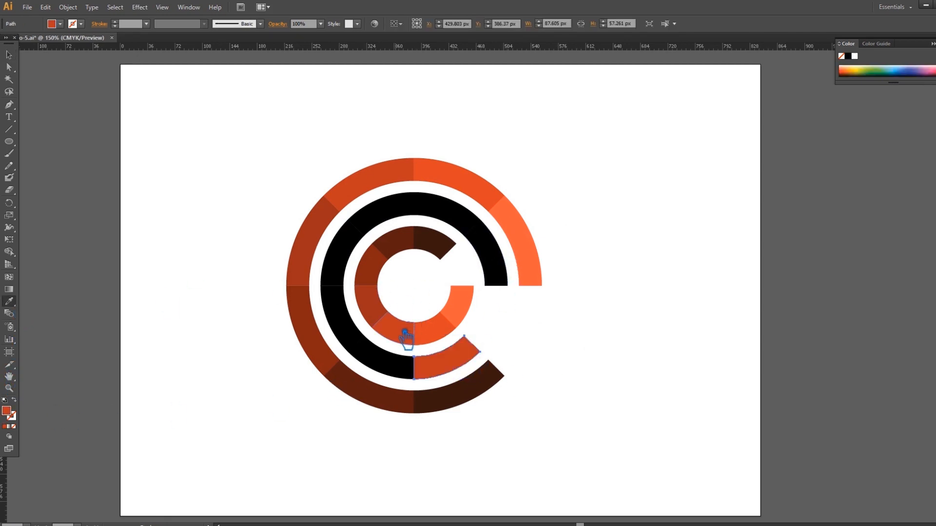
left_click(9, 55)
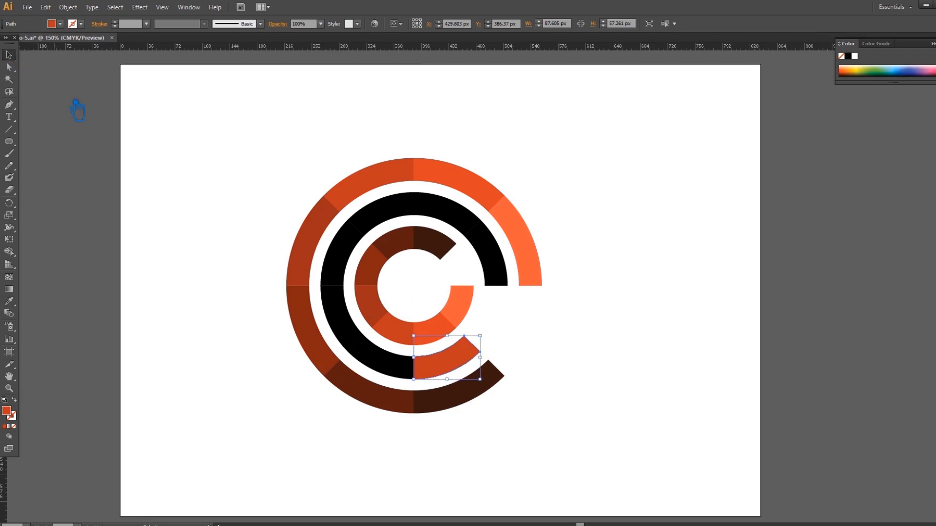
Copy the red of the inner ring's left segment below the horizontal centre onto the middle ring's segment left of bottom centre.
left_click(393, 370)
left_click(9, 301)
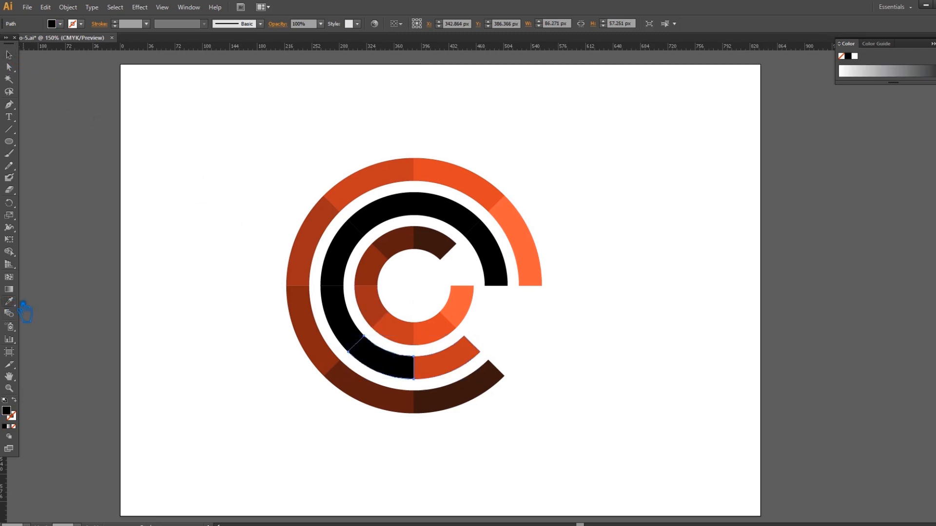
left_click(406, 334)
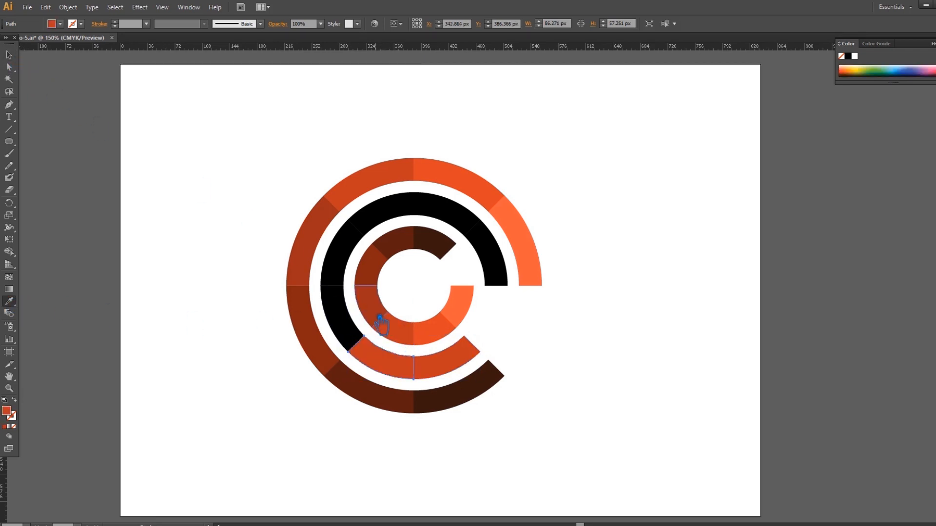
left_click(376, 310)
left_click(9, 55)
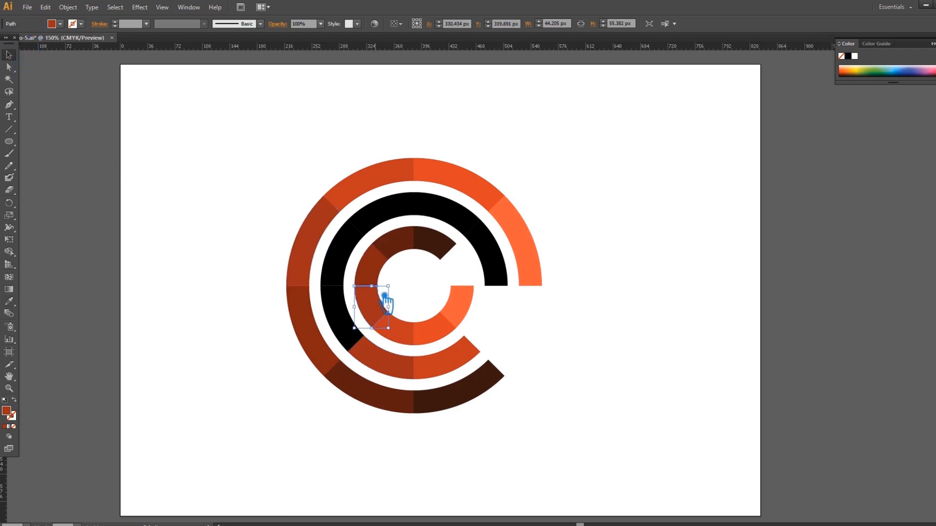
Copy the reddish brown of the inner ring's left segment above the horizontal centre onto the middle ring's left segment below it, and deselect.
left_click(350, 323)
key("i")
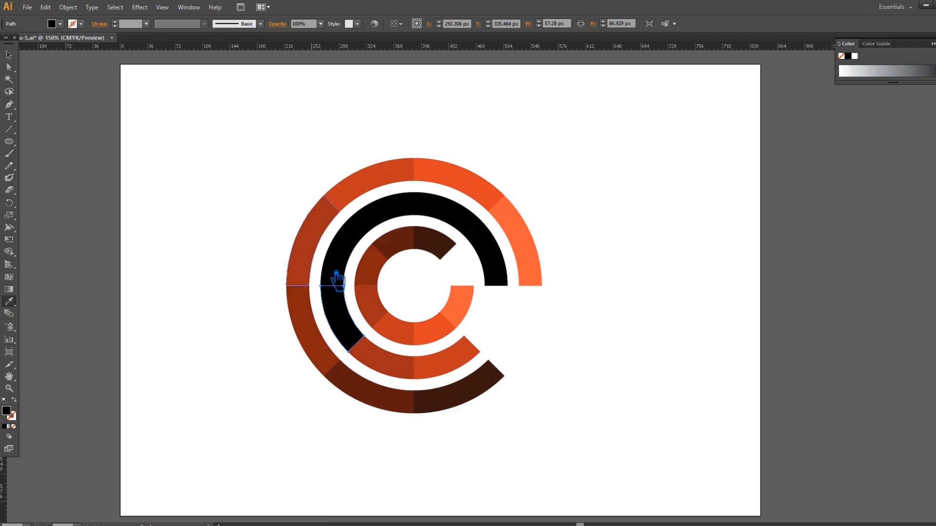
left_click(384, 271)
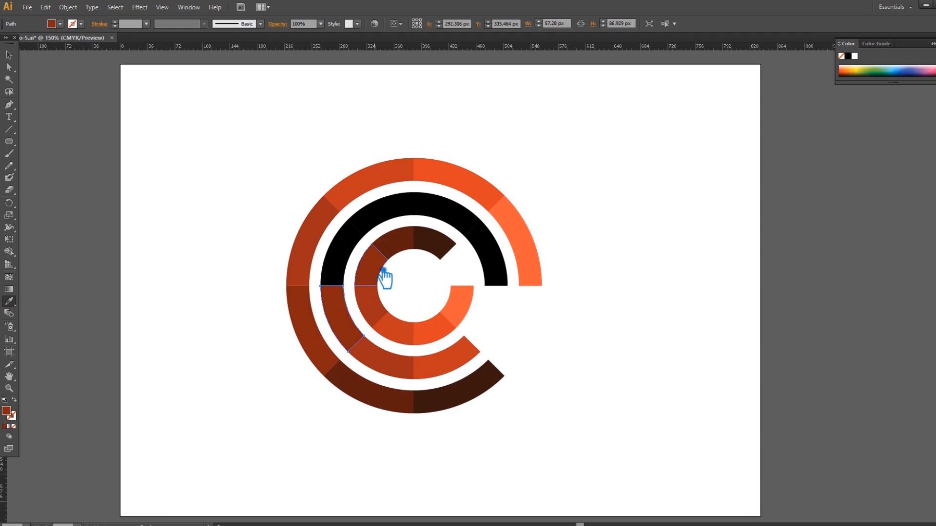
left_click(384, 310)
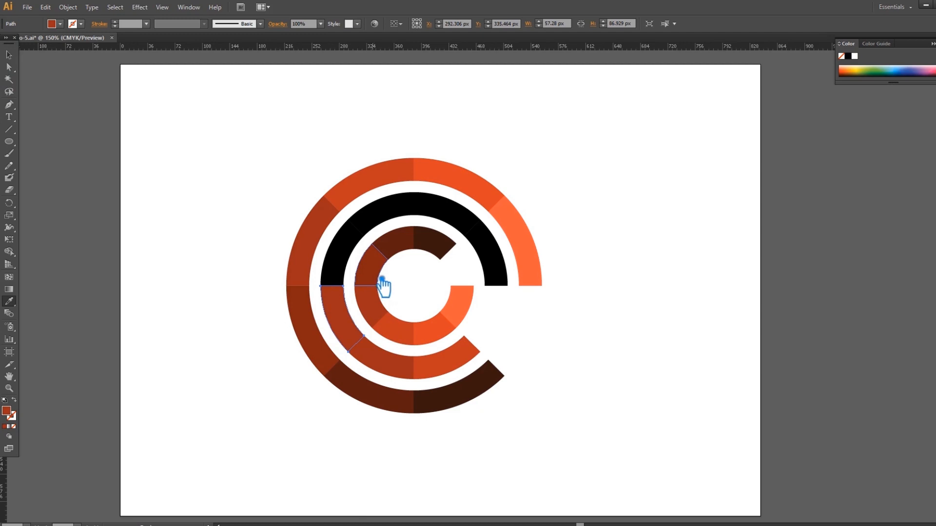
left_click(9, 55)
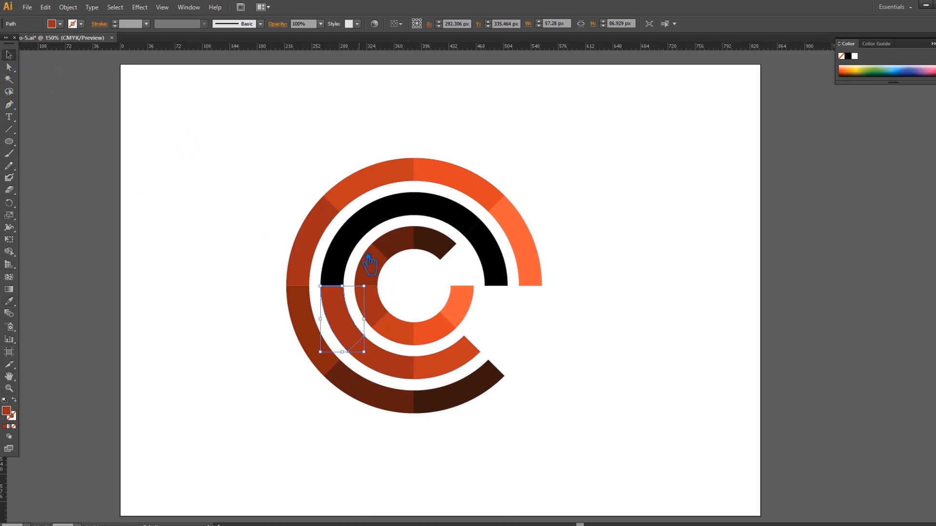
left_click(9, 302)
left_click(373, 280)
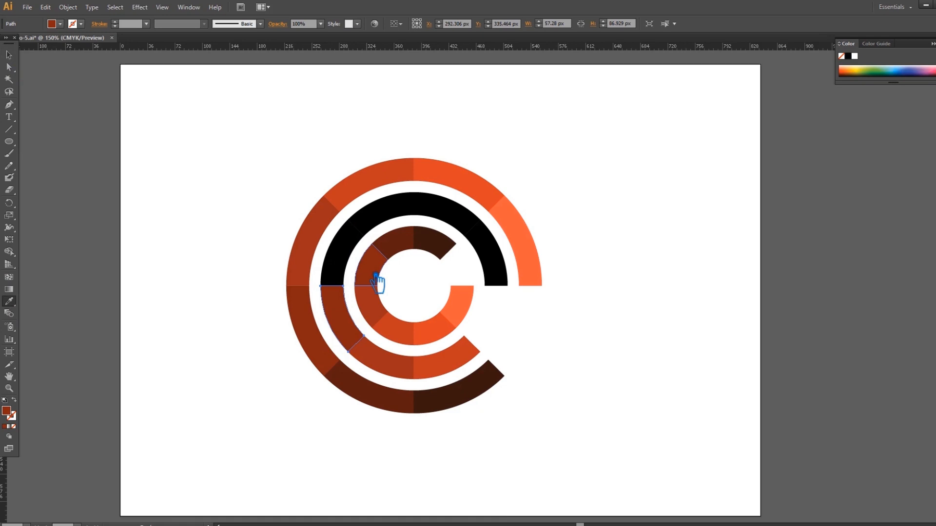
key("v")
left_click(204, 154)
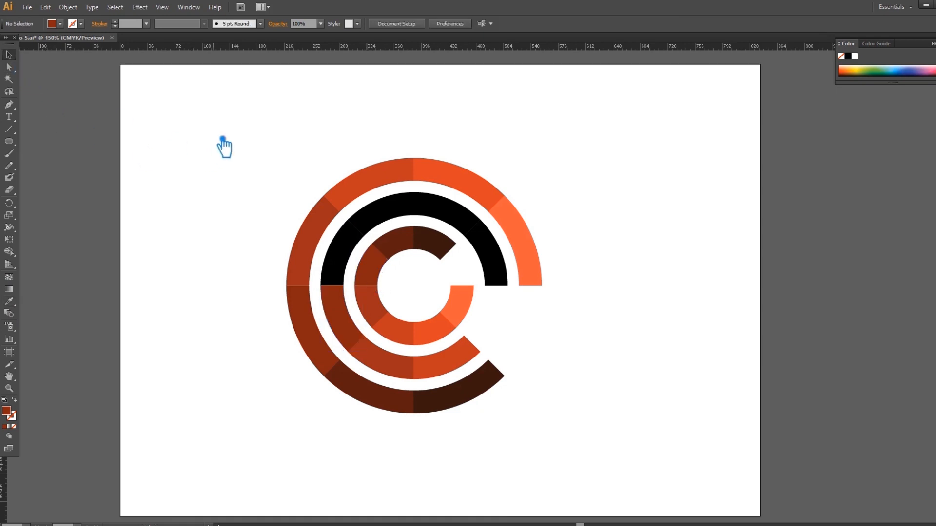
Copy the dark brown of the inner ring's segment left of top centre onto the middle ring's left segment above the horizontal centre.
left_click(355, 260)
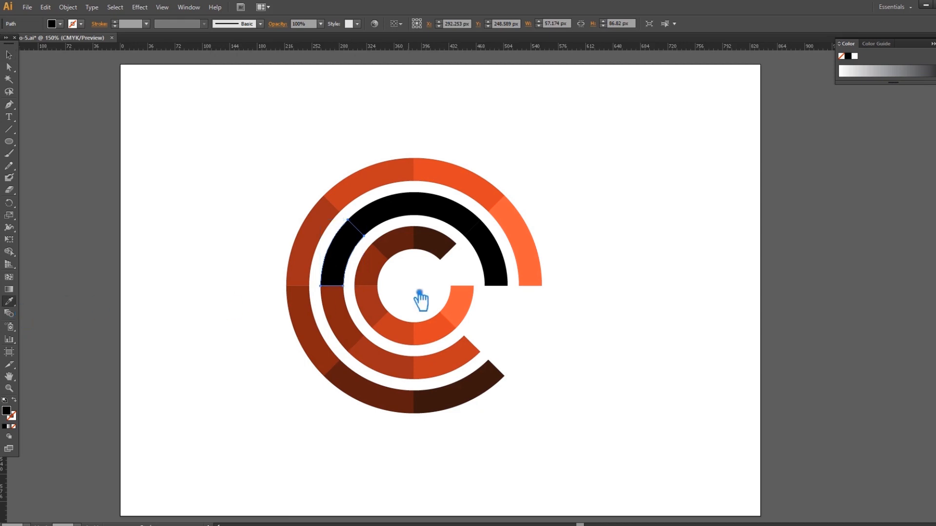
left_click(383, 271)
left_click(408, 255)
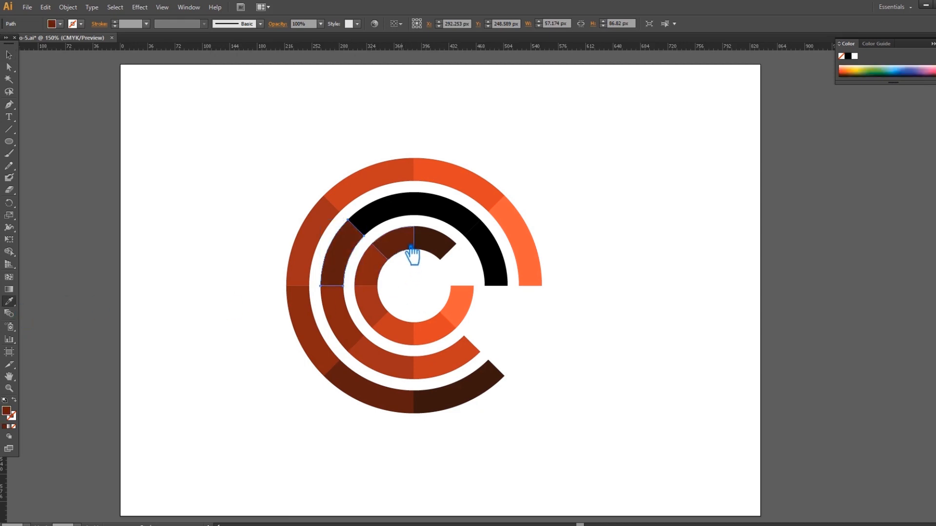
Copy the orange-red of the middle ring's lower-right end segment onto its segment left of top centre.
key("v")
left_click(393, 210)
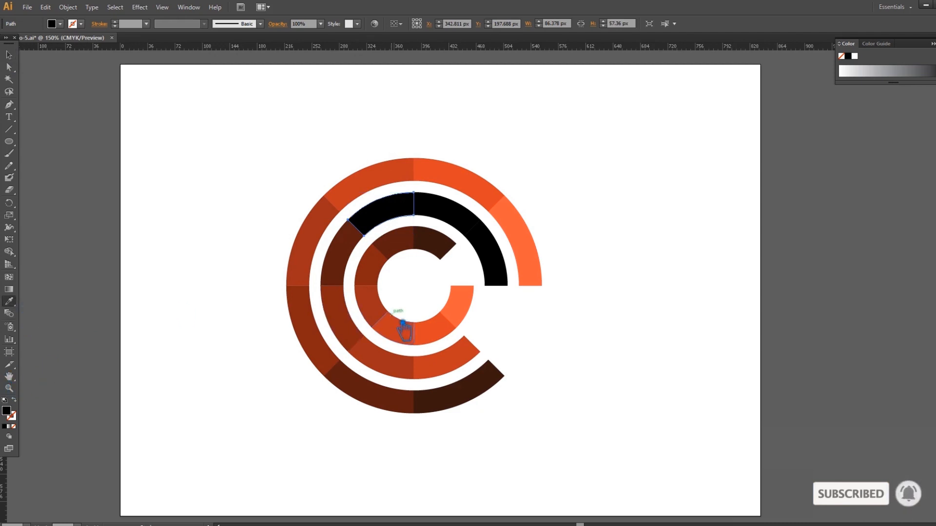
left_click(466, 373)
Copy the red of the middle ring's segment left of bottom centre onto its segment right of top centre.
left_click(8, 55)
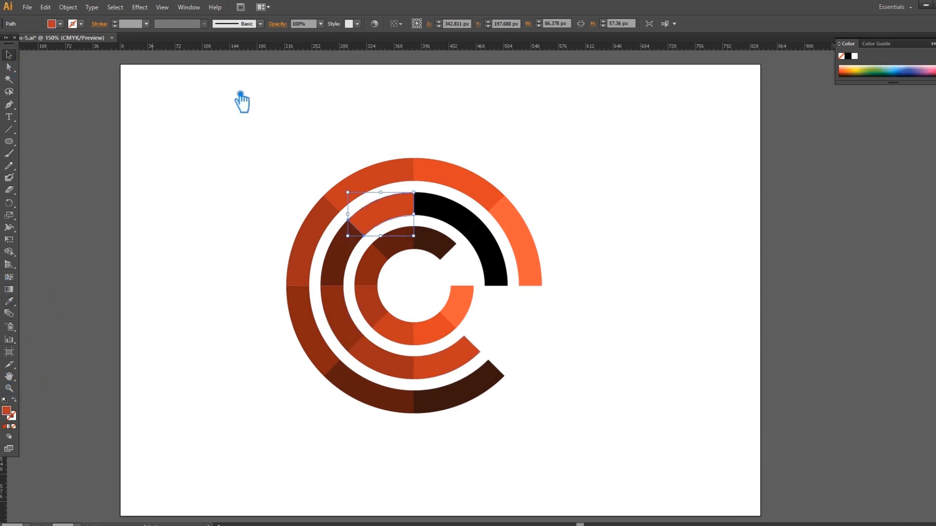
left_click(455, 210)
left_click(12, 303)
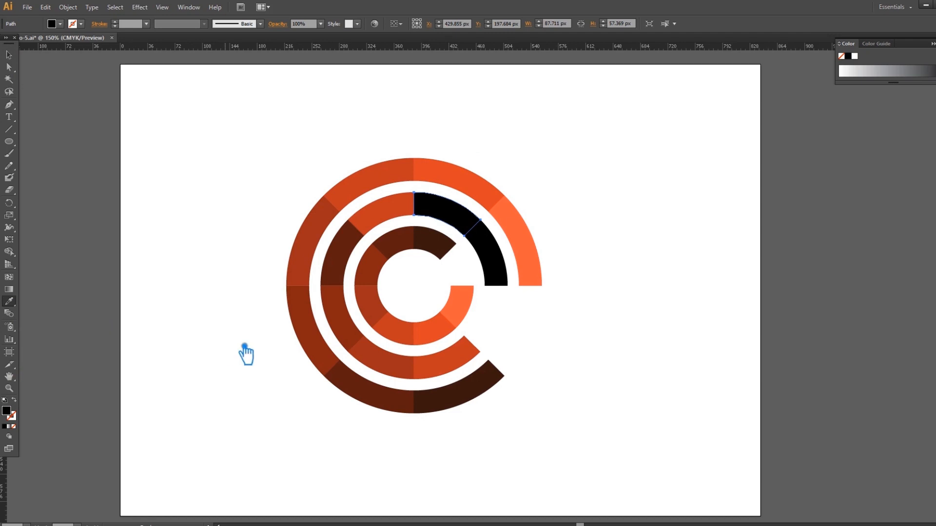
left_click(403, 373)
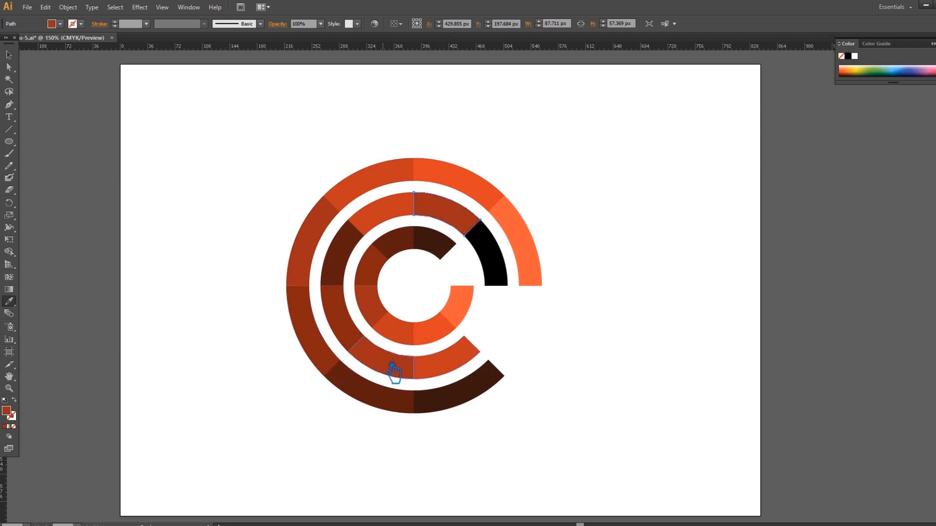
Copy the reddish brown of the middle ring's left segment below the horizontal centre onto its remaining black segment at the right end.
left_click(9, 55)
left_click(497, 268)
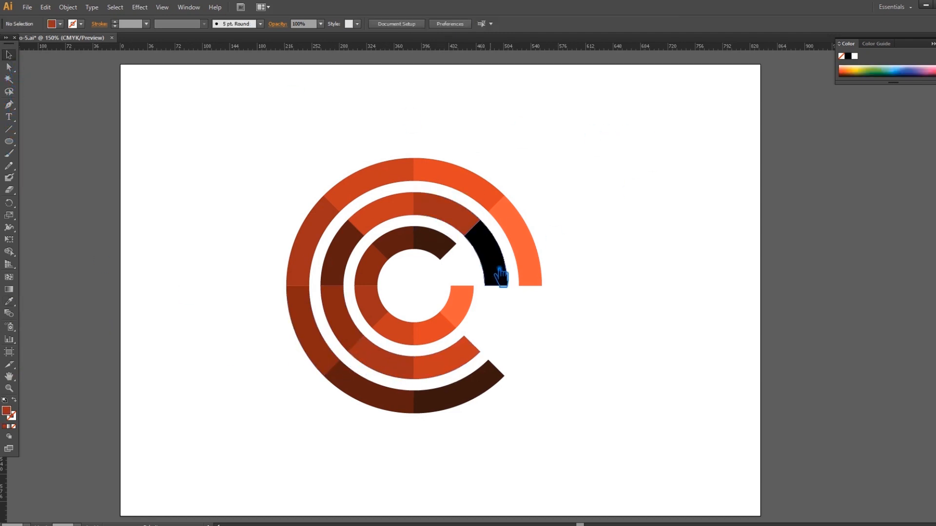
left_click(10, 302)
left_click(348, 314)
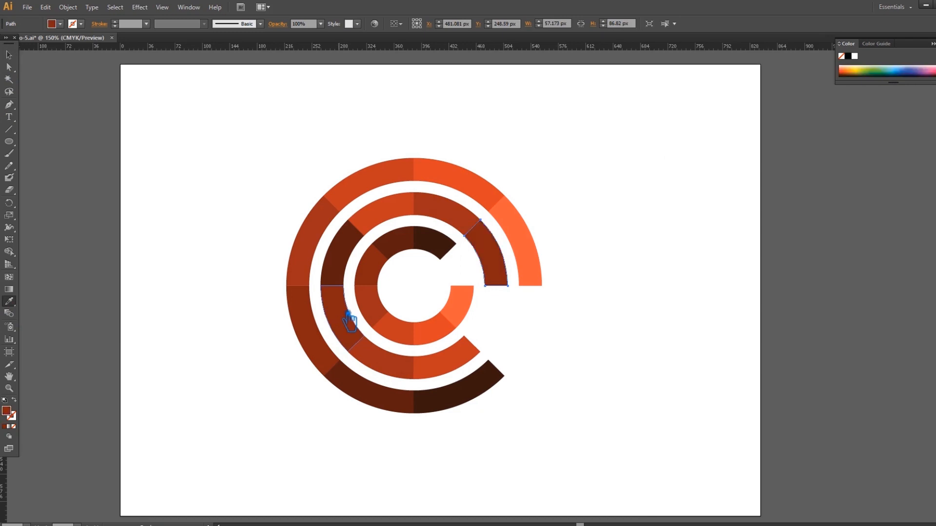